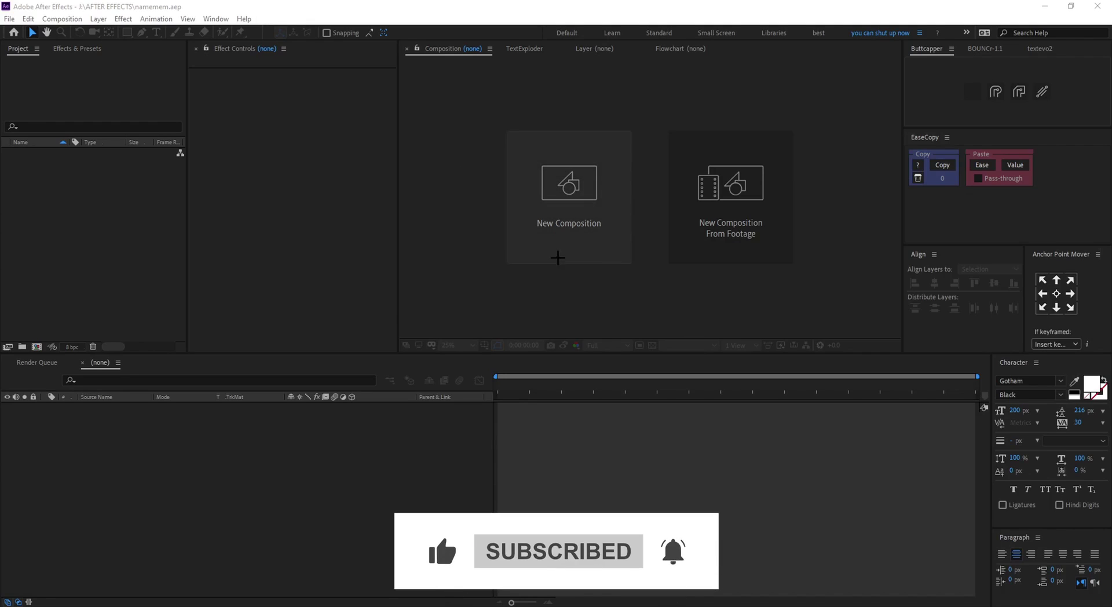
- Create a 1920 × 1080 px composition at 60 fps with a duration of 4 seconds
click(611, 254)
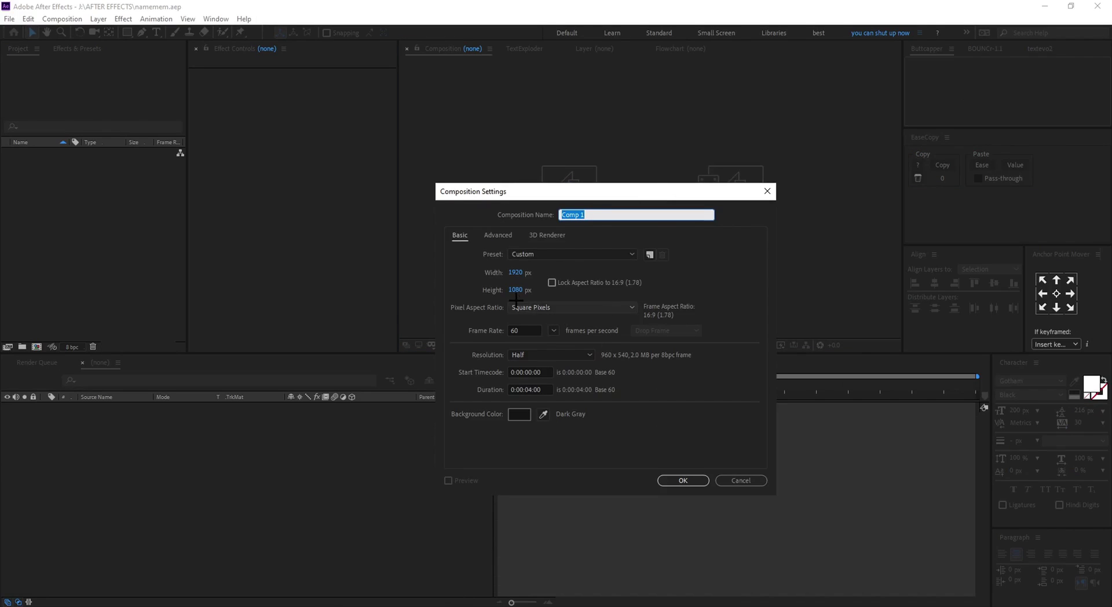
click(510, 330)
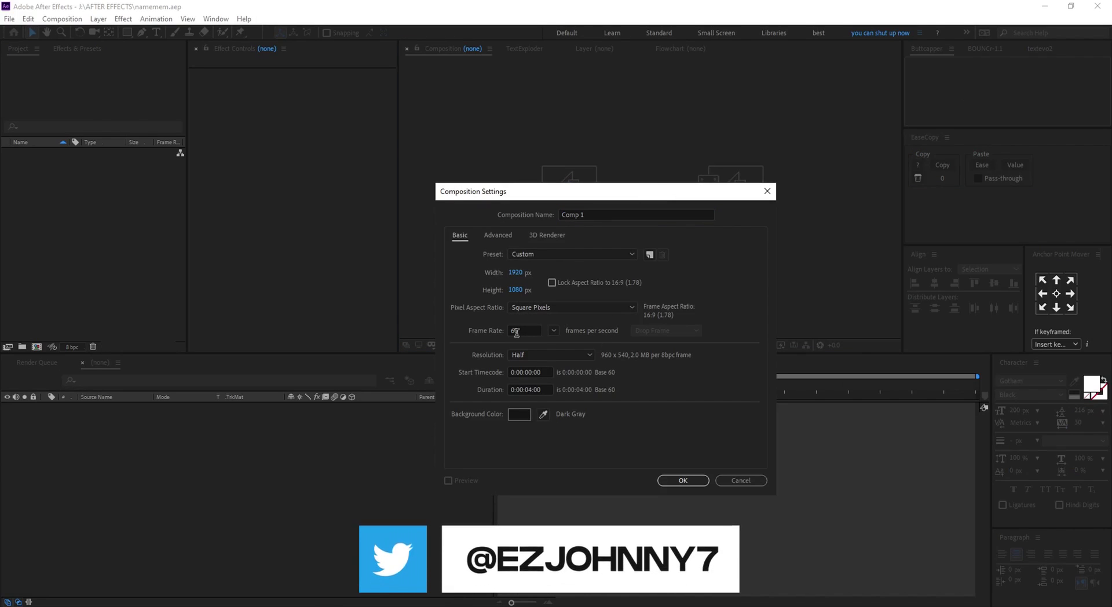
double_click(510, 330)
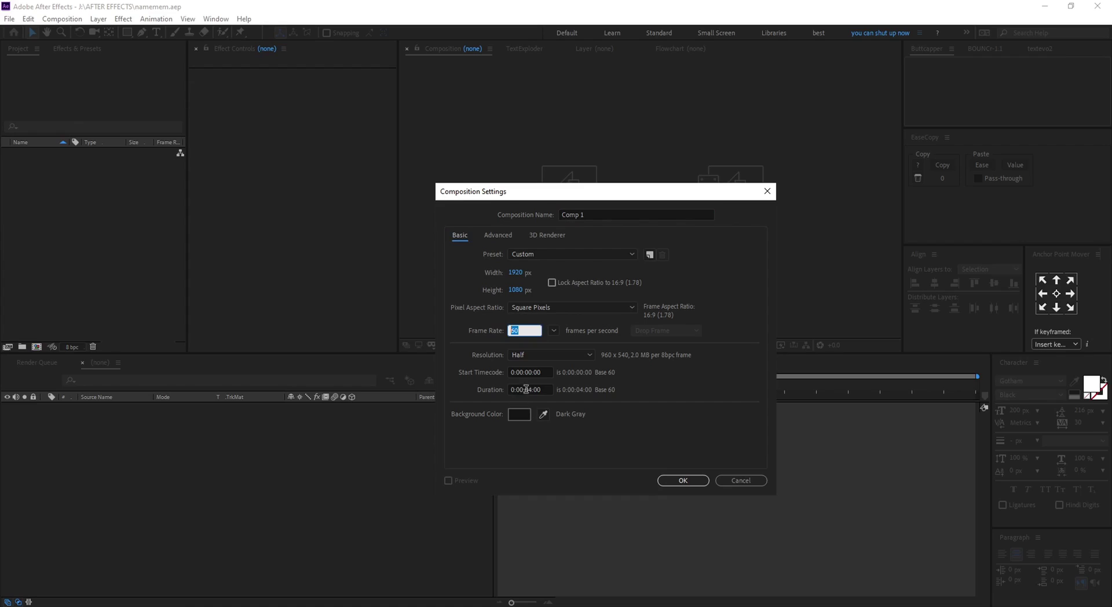
click(526, 389)
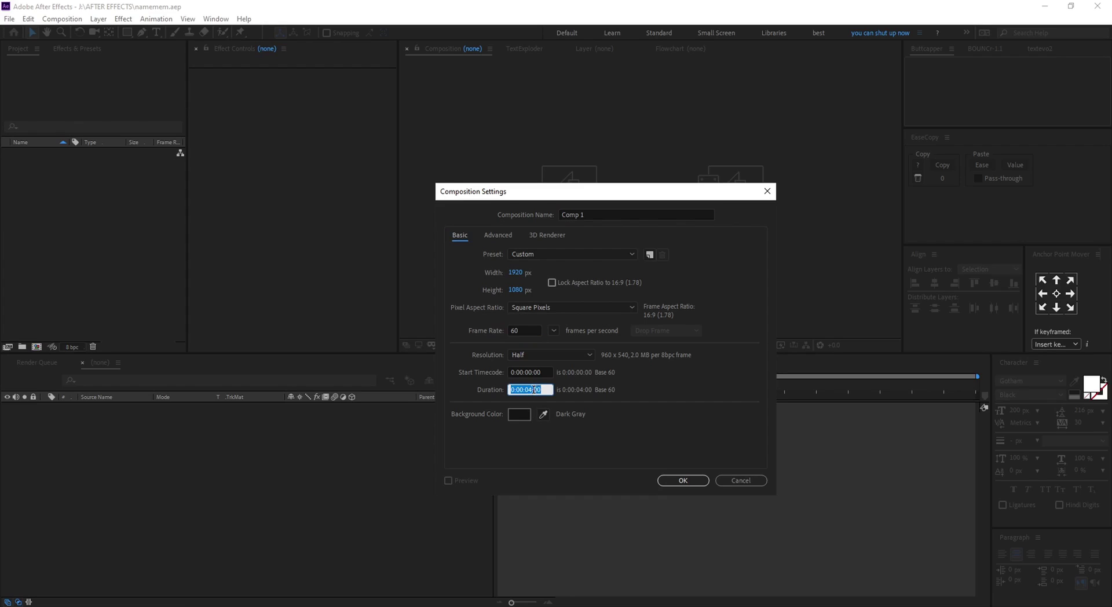
click(682, 480)
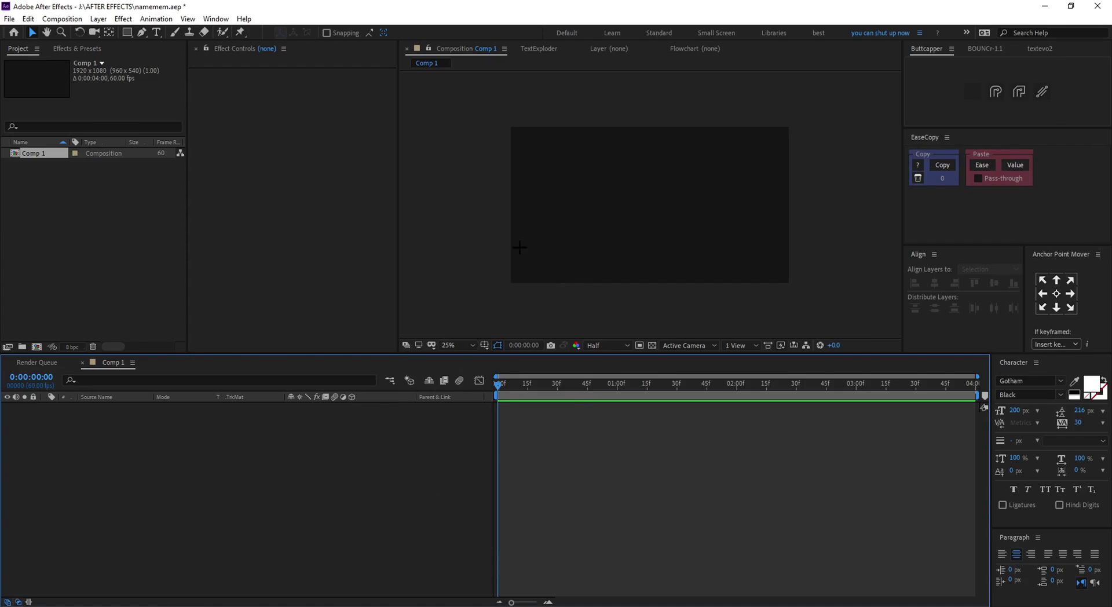
- Add the text "name", centre its anchor point and centre the layer in the composition
key(ctrl+t)
click(628, 227)
text(name)
key(Escape)
key(v)
key(ctrl+alt+Home)
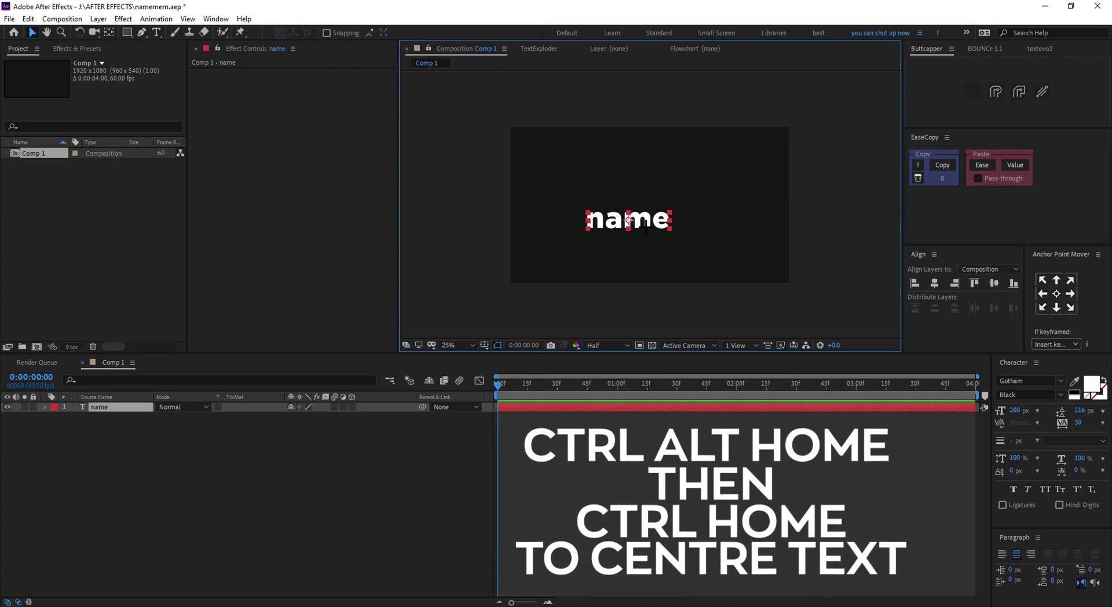
key(ctrl+Home)
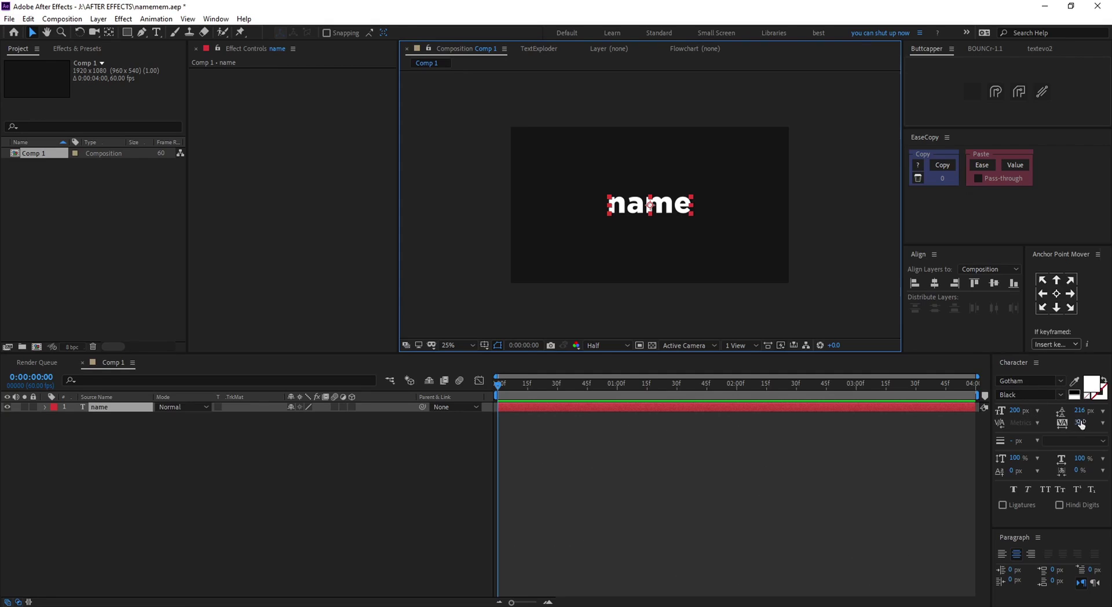
- Create four separate text layers below and beside the word, one each for the letters "n", "a", "m" and "e"
click(330, 447)
key(ctrl+t)
key(ctrl+s)
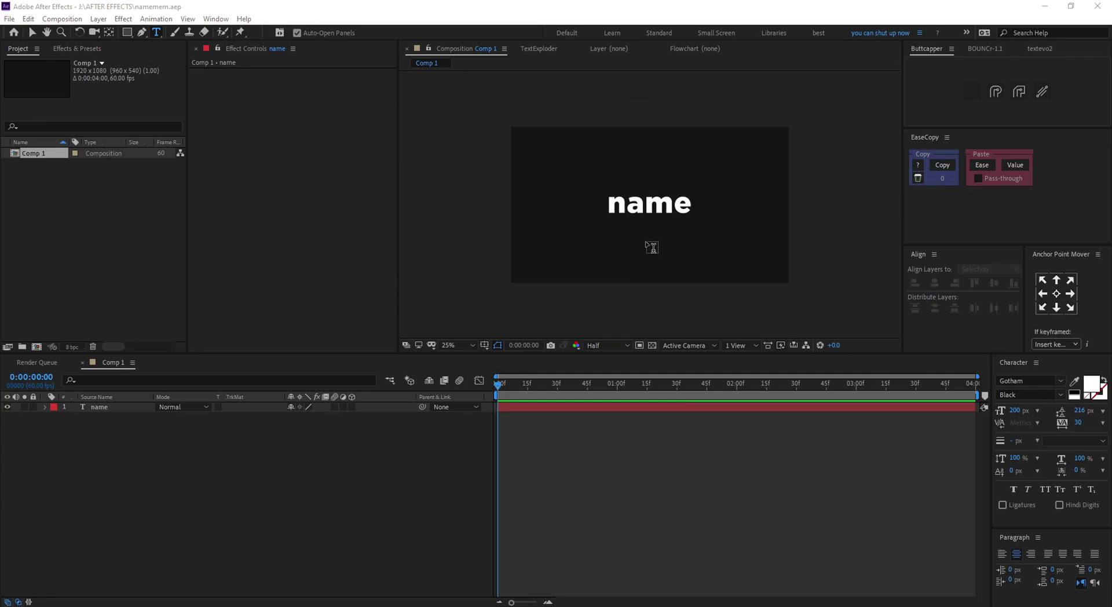
click(650, 248)
text(n)
click(671, 255)
text(a)
click(712, 244)
text(m)
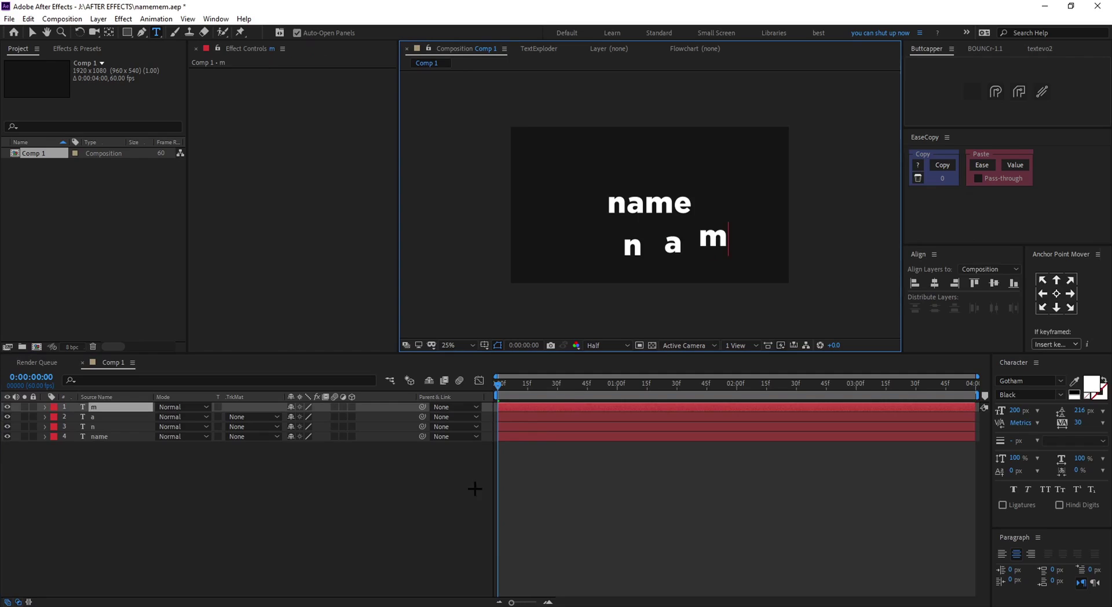
click(749, 224)
text(e)
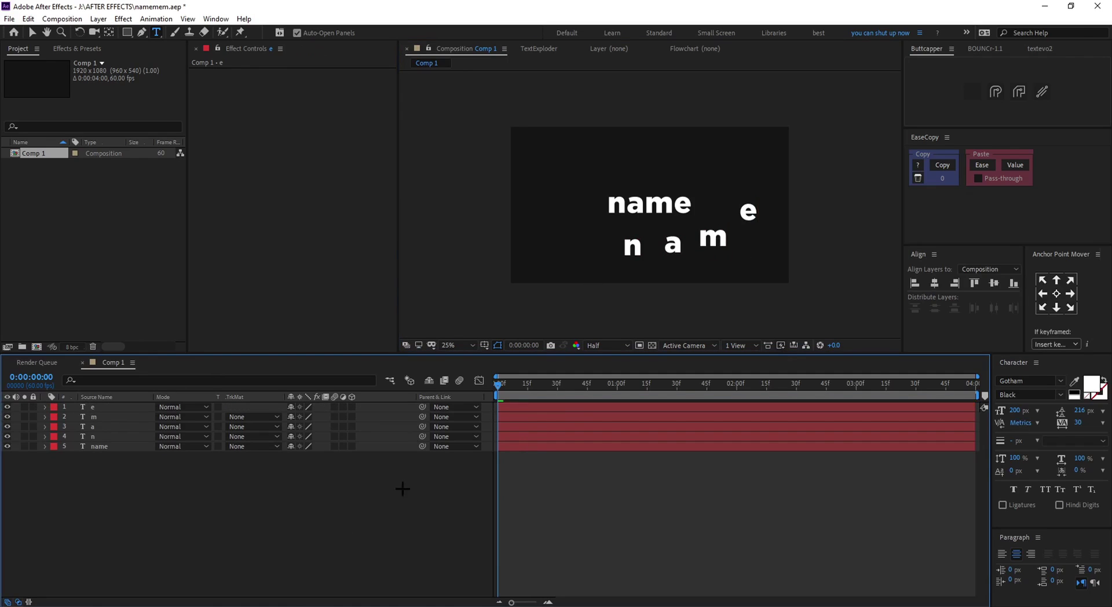
- Change the fill colour of the full "name" text layer to red and save the project
double_click(99, 446)
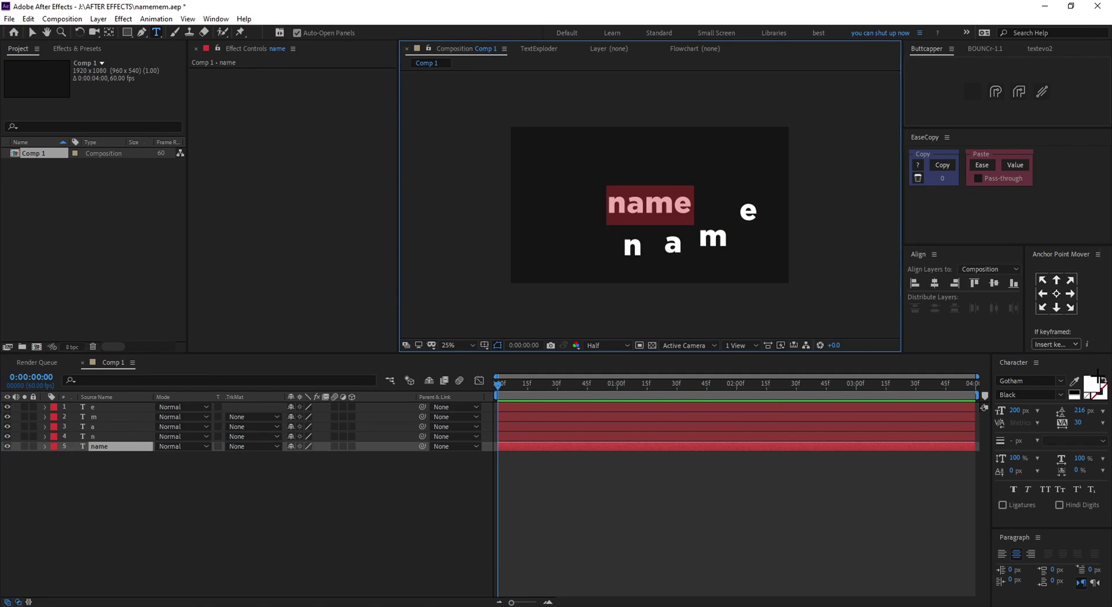
click(1091, 382)
drag(440, 371, 560, 265)
click(566, 359)
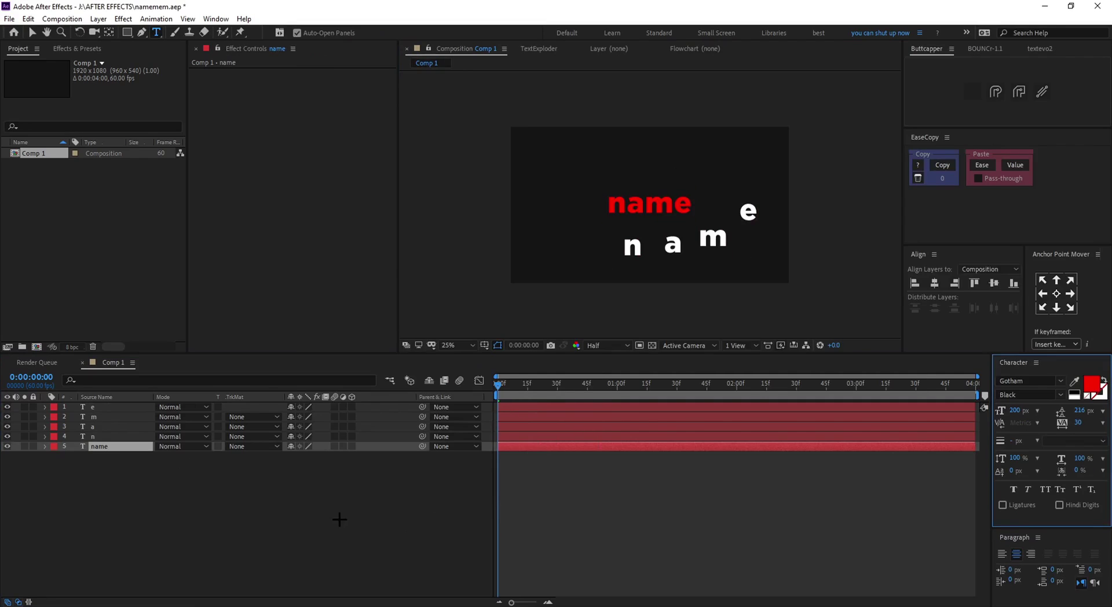
click(352, 515)
key(ctrl+s)
- Place the separate white letters n, a, m and e roughly over their matching letters in the red word
key(period)
key(v)
drag(614, 286, 580, 203)
click(681, 264)
drag(680, 262, 607, 187)
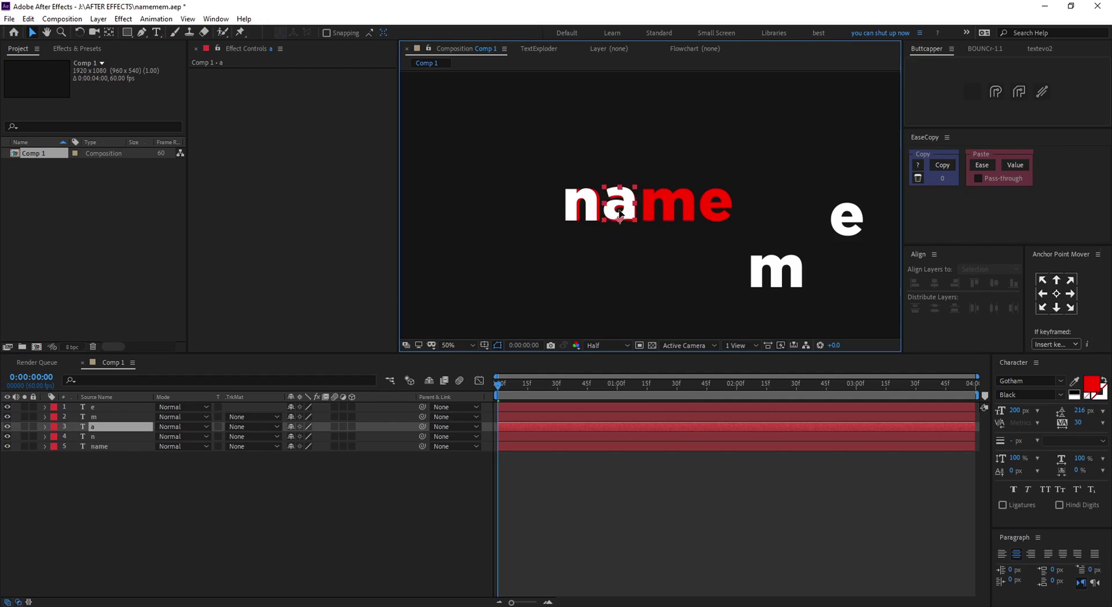
drag(752, 255, 645, 188)
drag(833, 206, 700, 189)
- Fine-tune the positions of the white letters so they exactly cover the red word
key(period)
drag(503, 220, 507, 220)
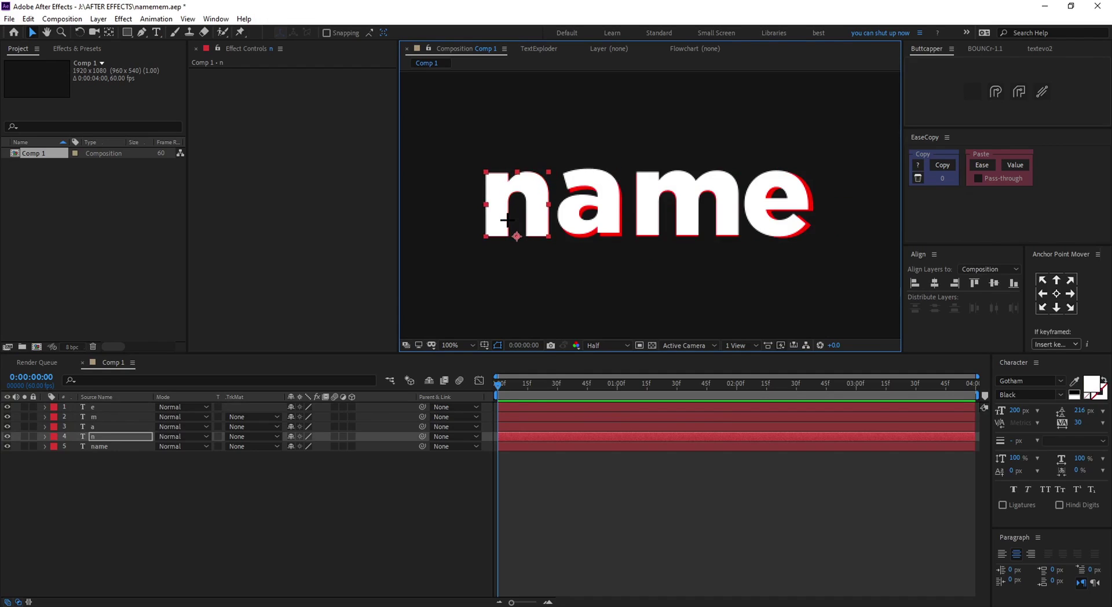
drag(608, 207, 608, 211)
click(686, 213)
drag(686, 212, 756, 203)
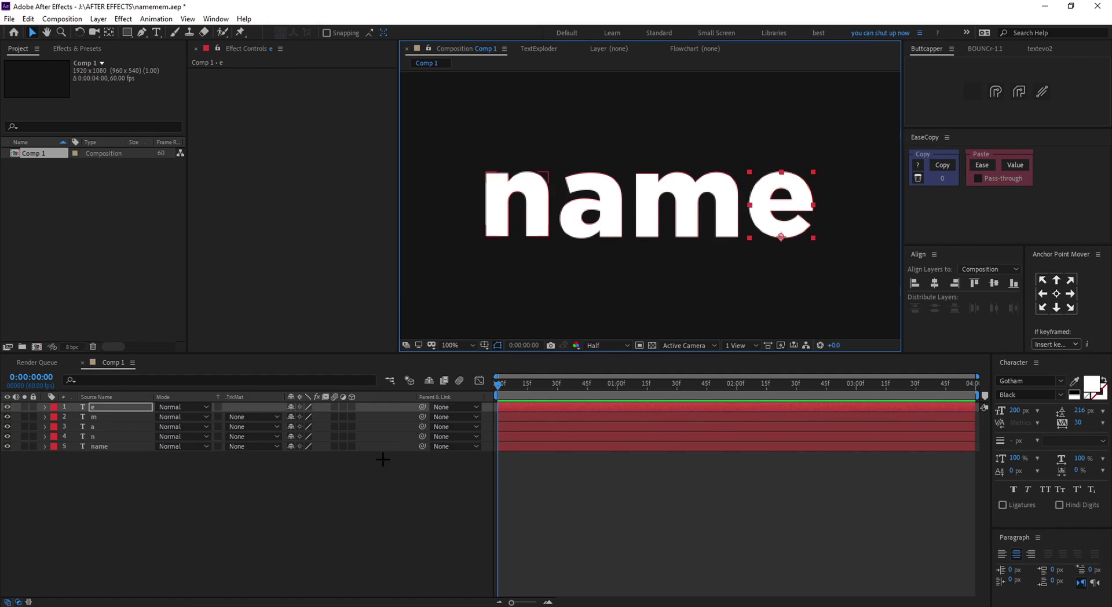
- Delete the red "name" guide text layer
key(comma)
click(141, 446)
key(Delete)
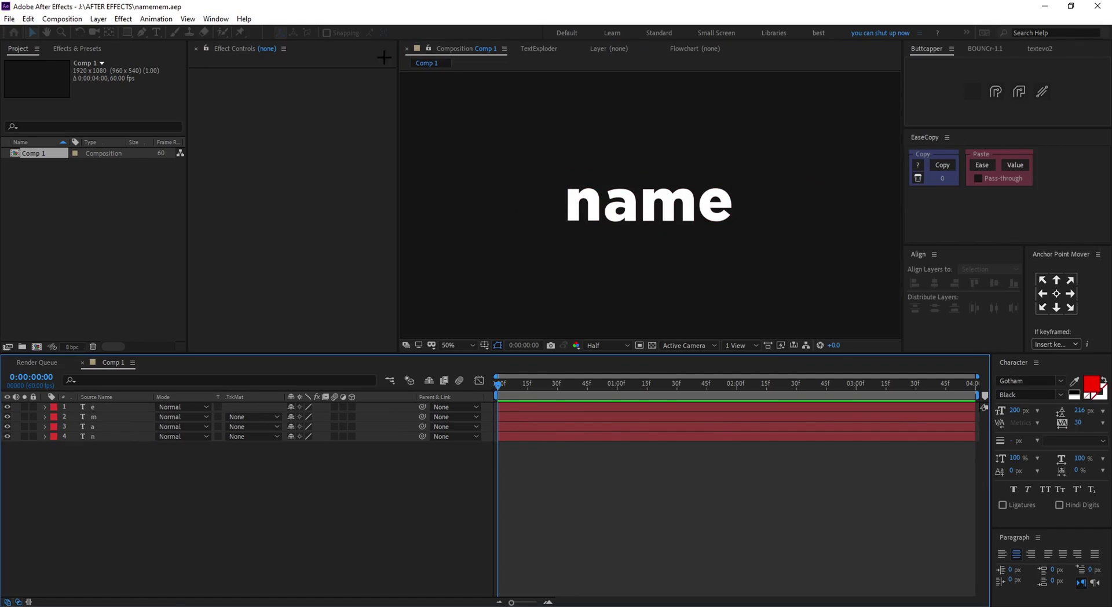
- Open the Squash and Stretch Free extension
click(208, 18)
mouse_move(355, 74)
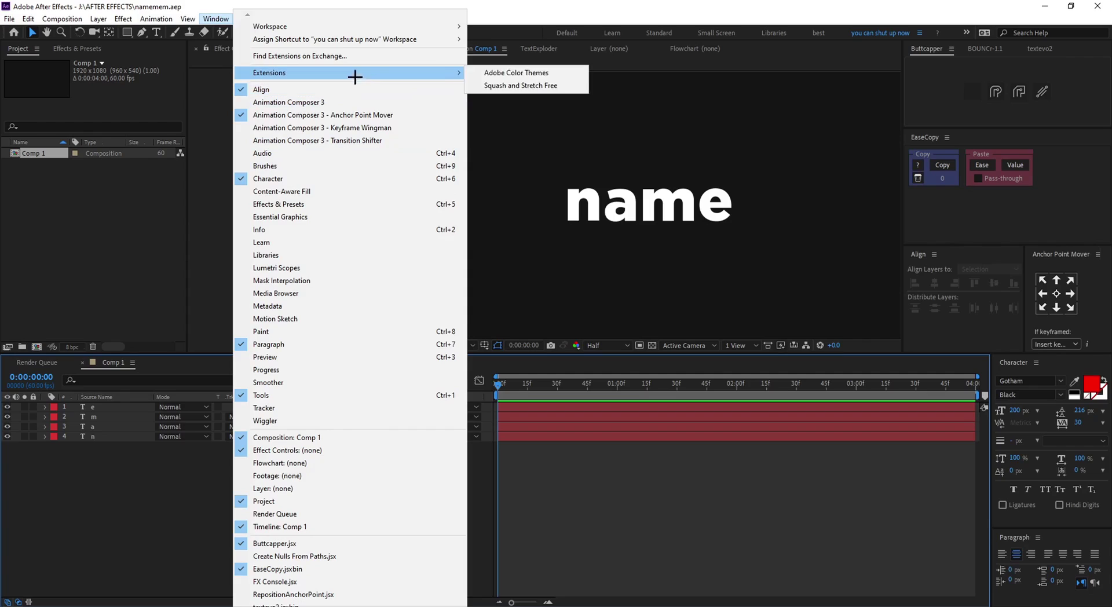
click(498, 85)
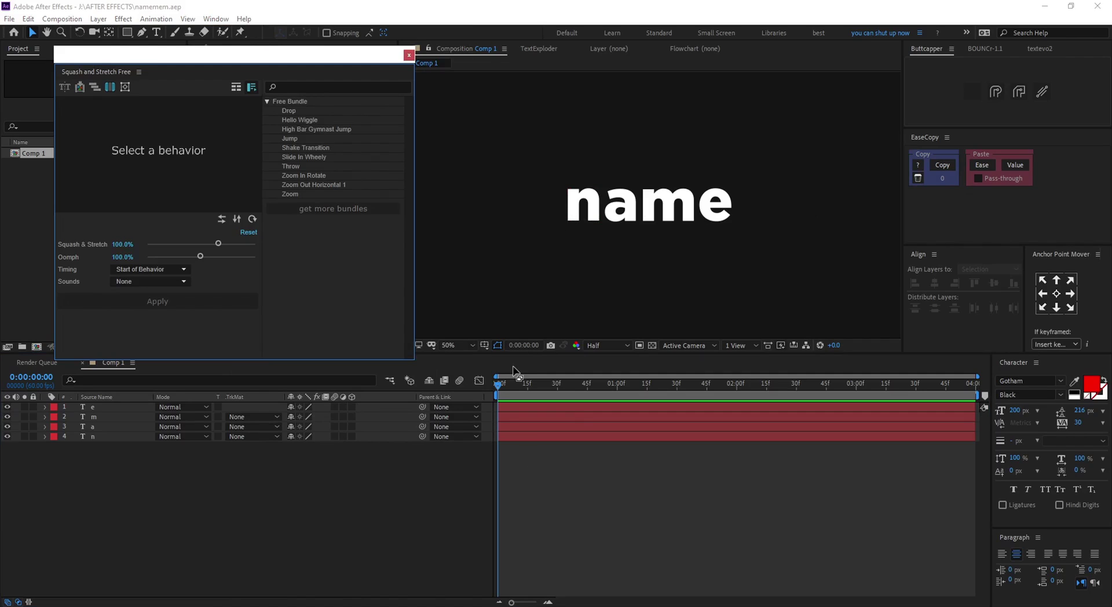
- Preview the Drop and Jump behaviors in the Free Bundle and choose the Throw behavior
mouse_move(500, 383)
mouse_down()
mouse_move(818, 383)
mouse_move(505, 384)
mouse_up()
right_click(241, 114)
key(Escape)
click(301, 111)
click(292, 139)
click(297, 165)
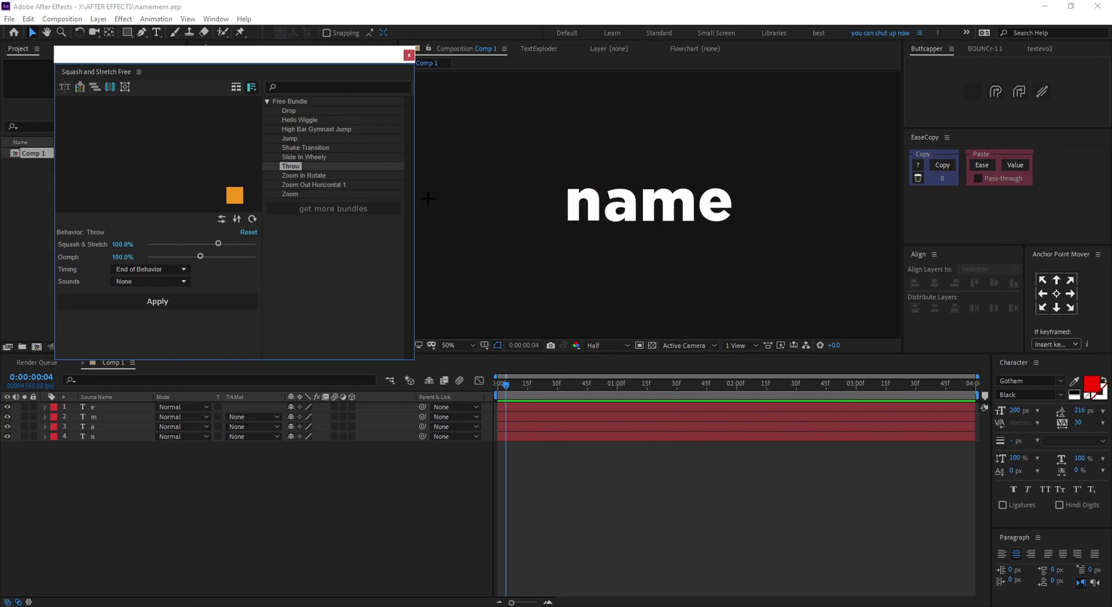
- Apply Throw to the n layer with 49% Squash & Stretch, 124% Oomph and End of Behavior timing at 0:00:03:00, accepting precomposition
click(84, 436)
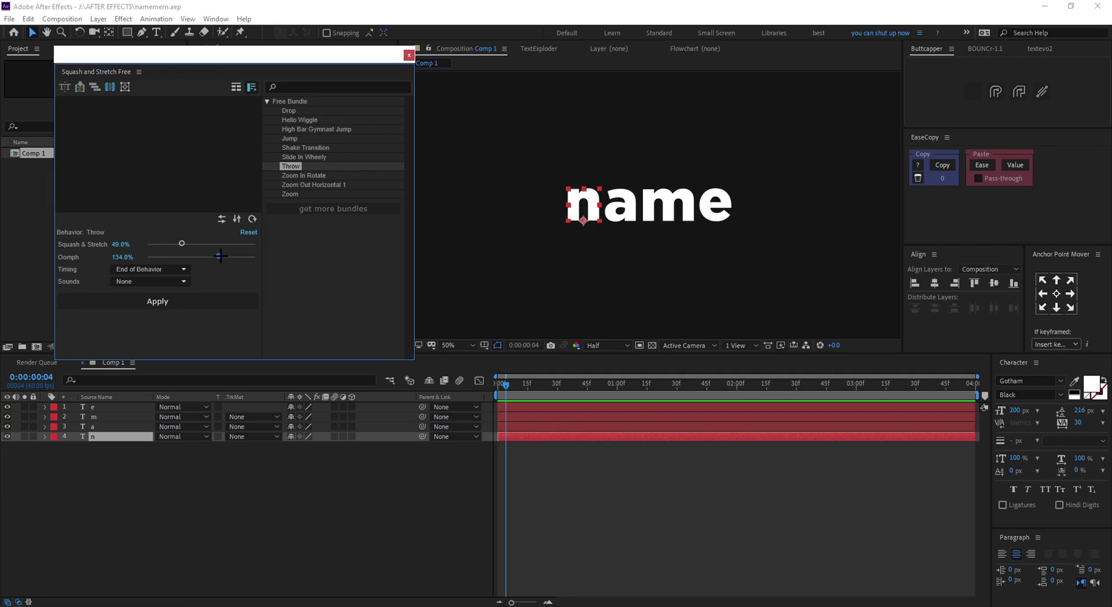
drag(213, 255, 213, 255)
drag(504, 388, 855, 405)
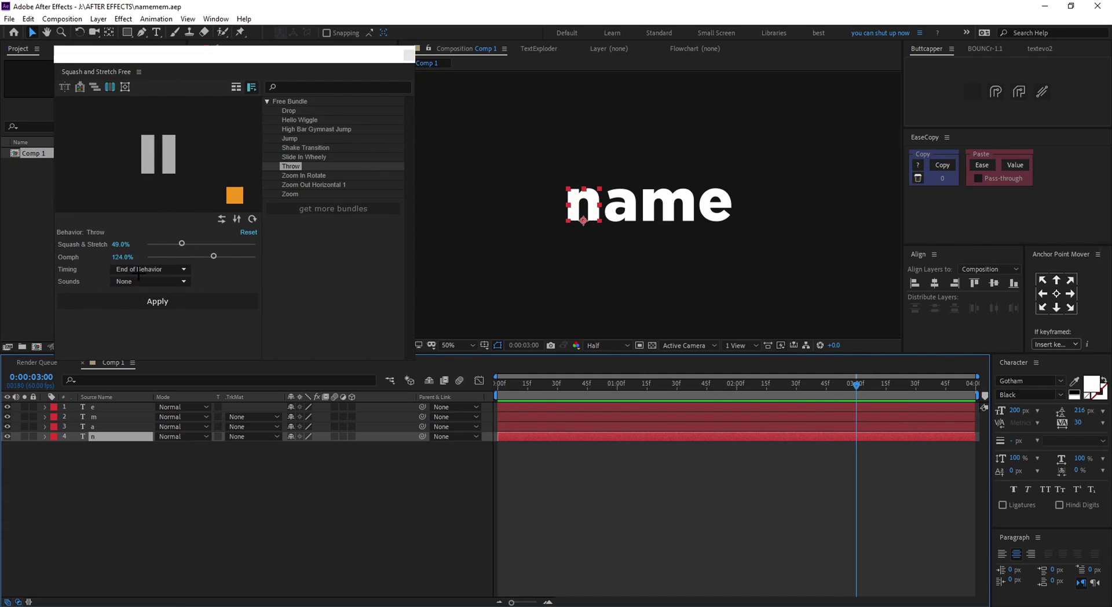
click(139, 270)
click(139, 278)
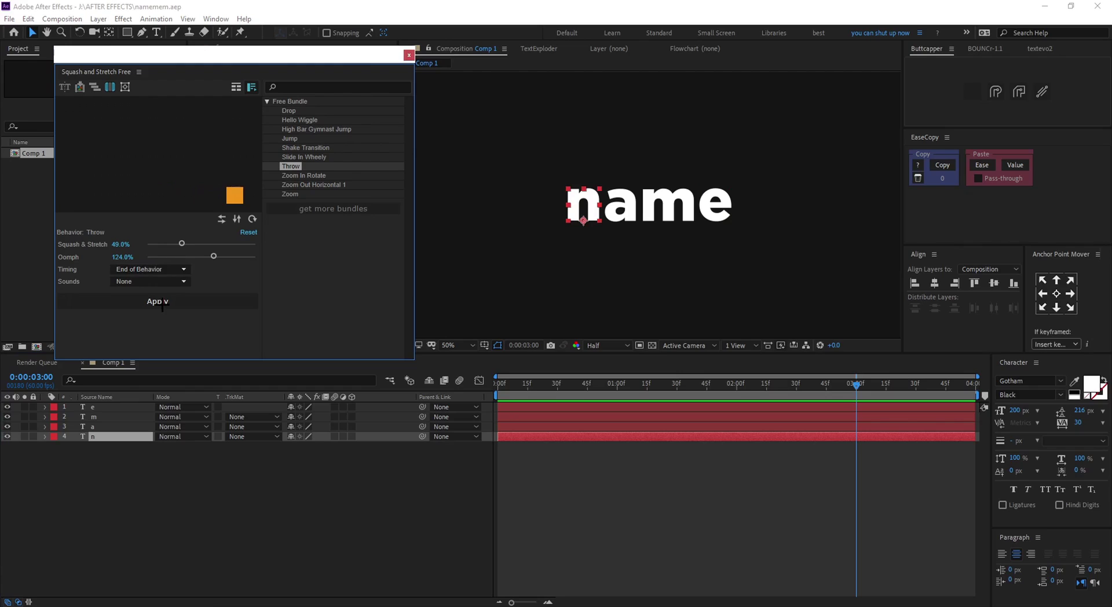
click(161, 302)
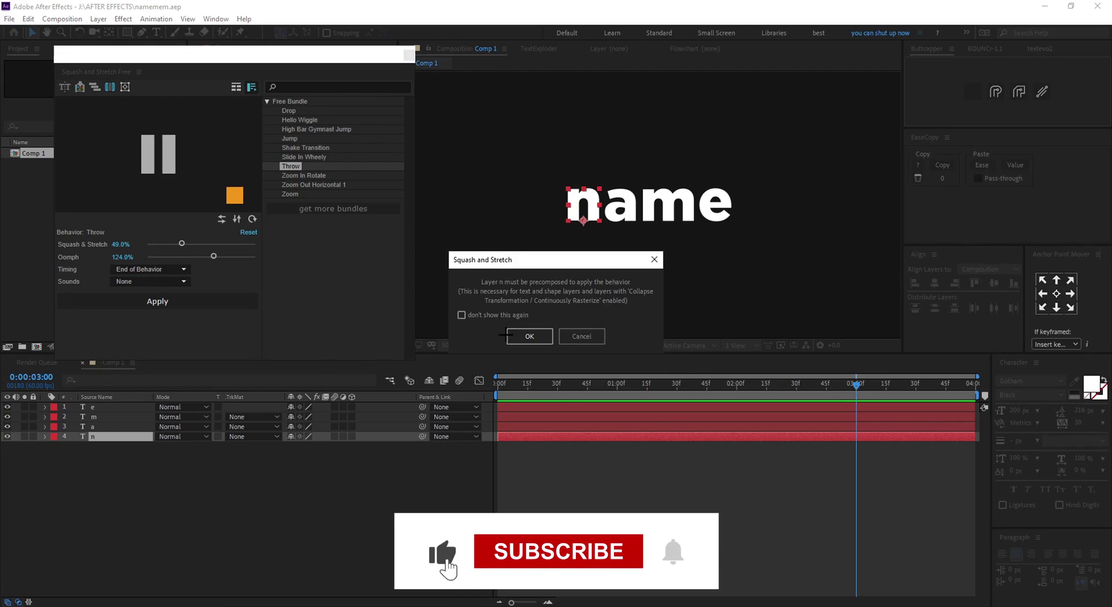
click(530, 337)
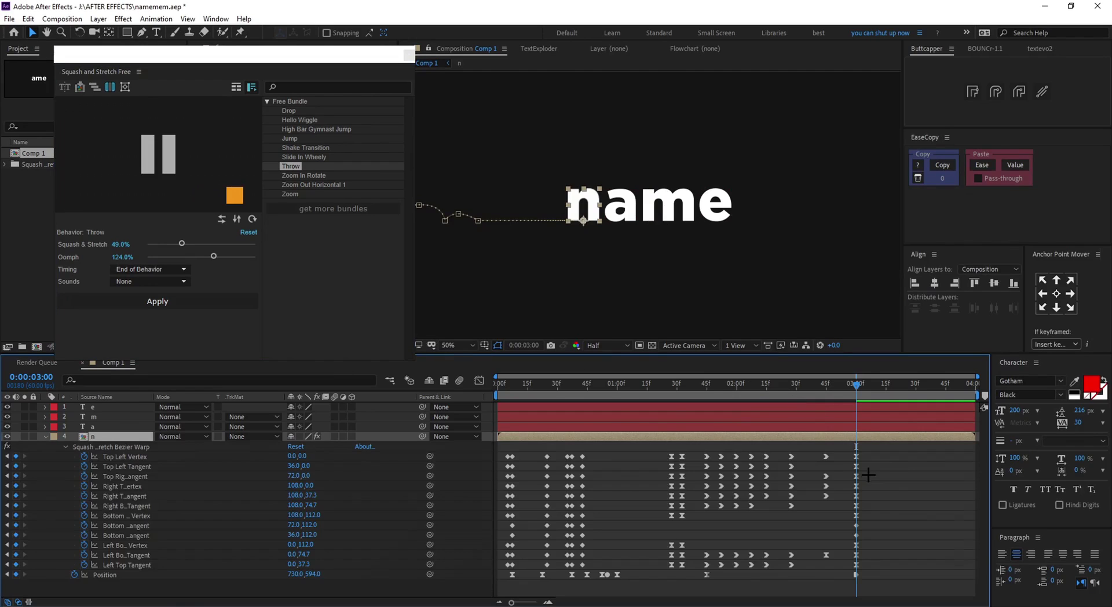
- Play the composition from 0:00:00:04 to review the n layer's throw animation
drag(886, 451, 483, 594)
drag(863, 385, 506, 386)
key(comma)
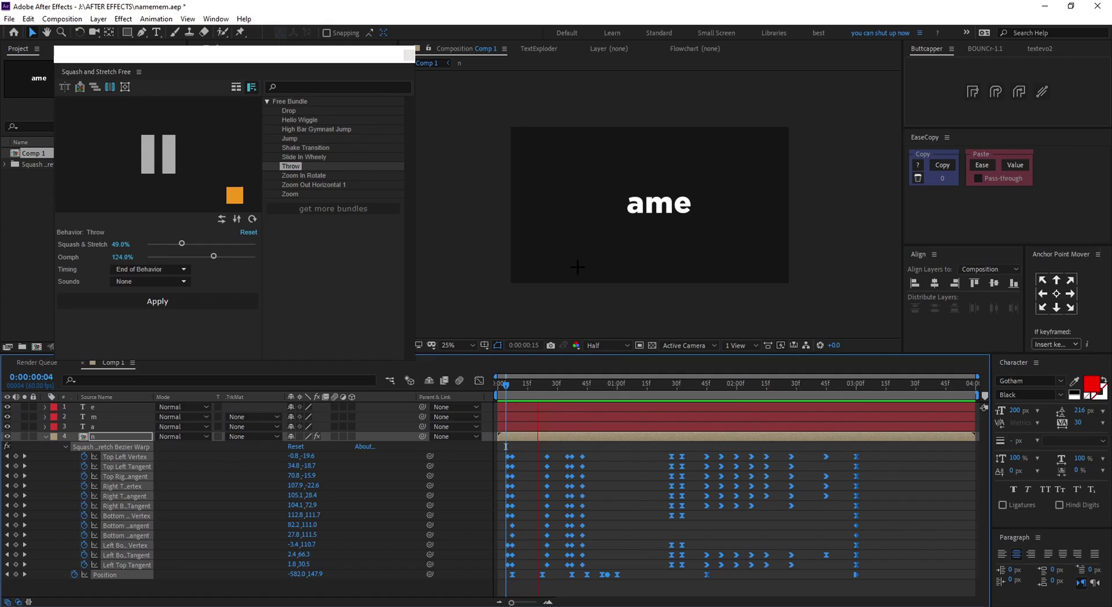
key(space)
- Shift all the n layer's keyframes earlier so the last ones sit at about 0:00:02:30, and preview the timing
drag(887, 450, 480, 585)
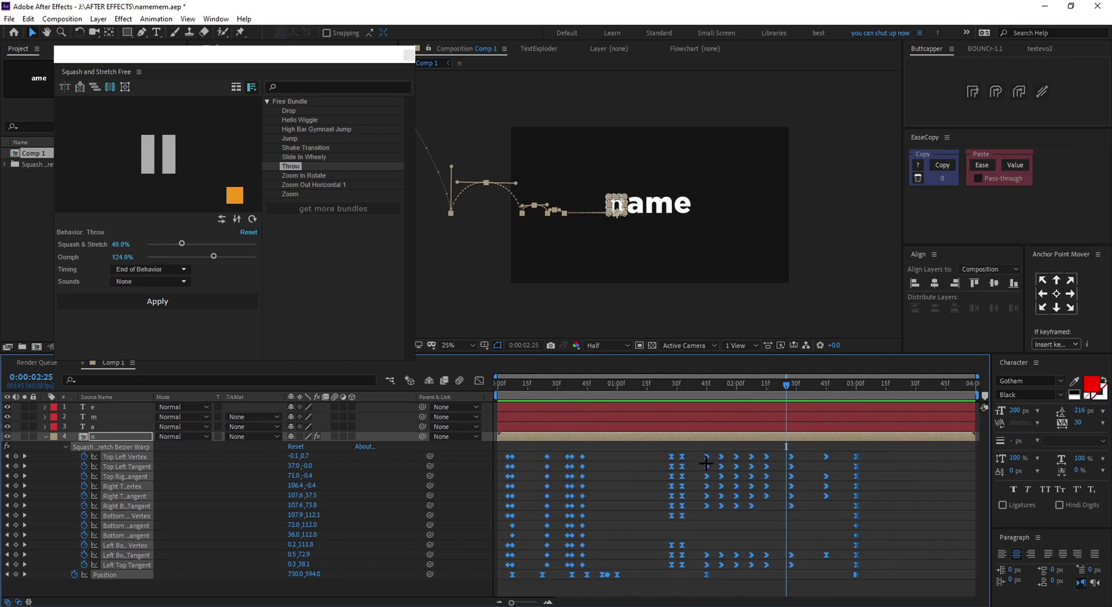
drag(707, 455, 628, 456)
key(Page_Up)
key(Page_Up)
key(Home)
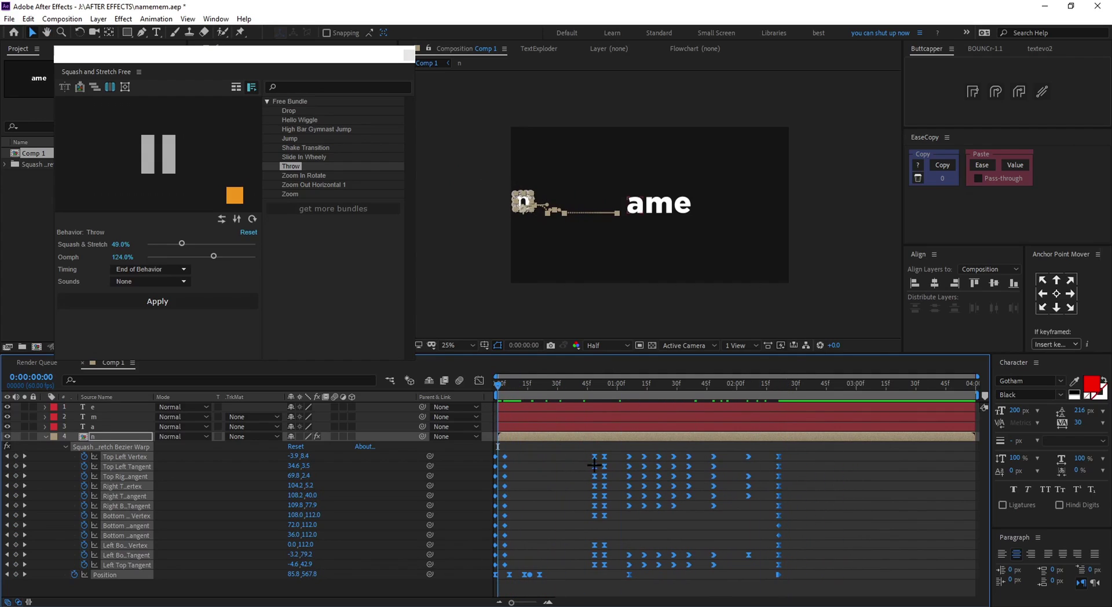
drag(605, 456, 626, 457)
key(space)
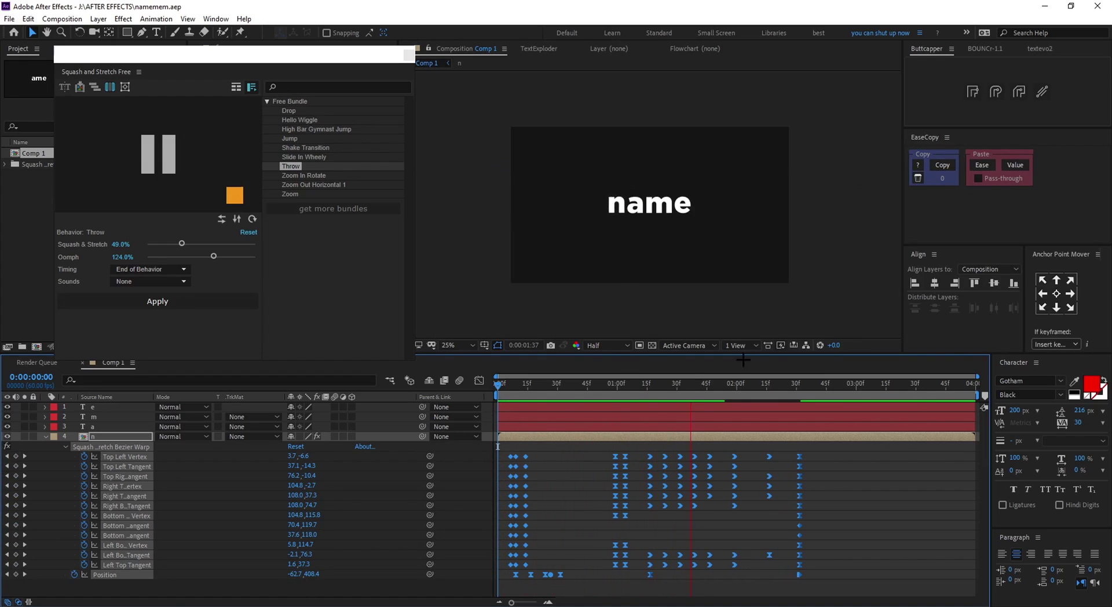
key(space)
- Apply Zoom In Rotate to the a layer with 53% Squash & Stretch and End of Behavior timing at 0:00:03:01, accepting precomposition
click(44, 436)
drag(698, 384, 858, 383)
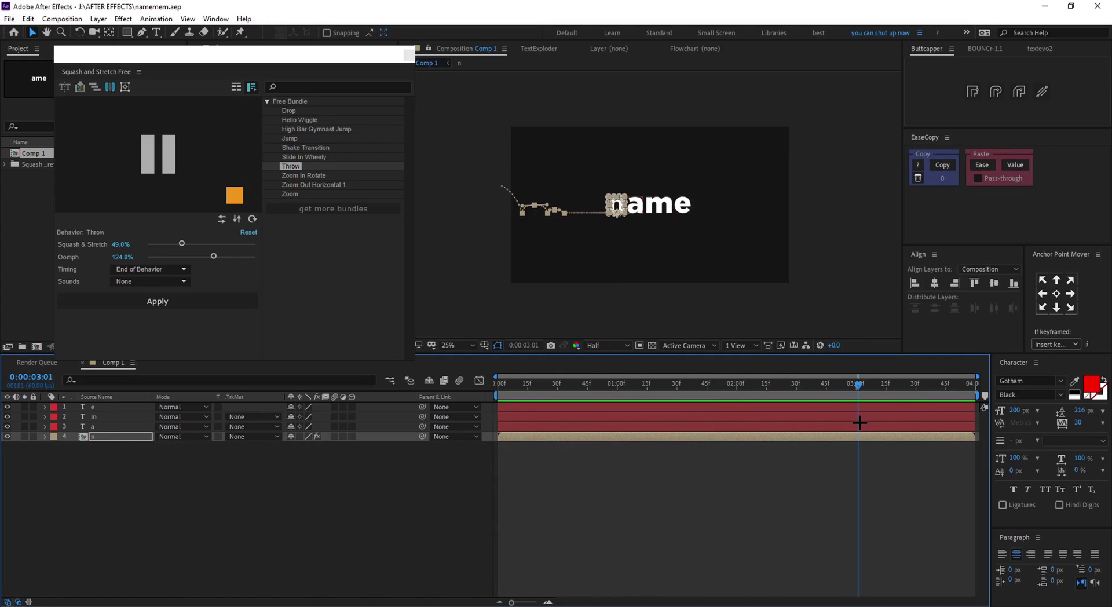
click(836, 430)
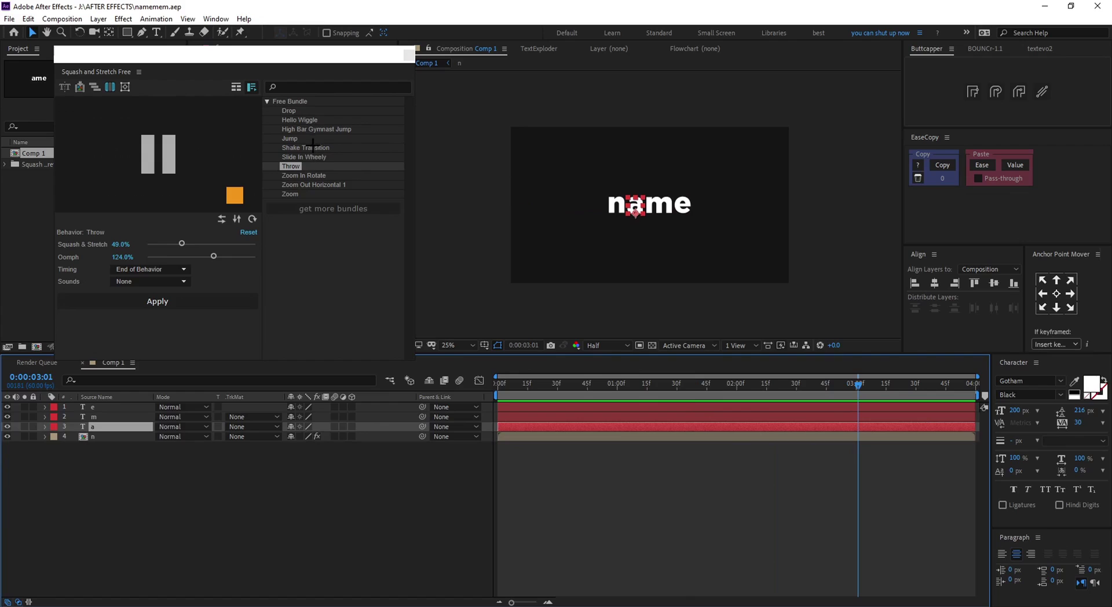
click(315, 175)
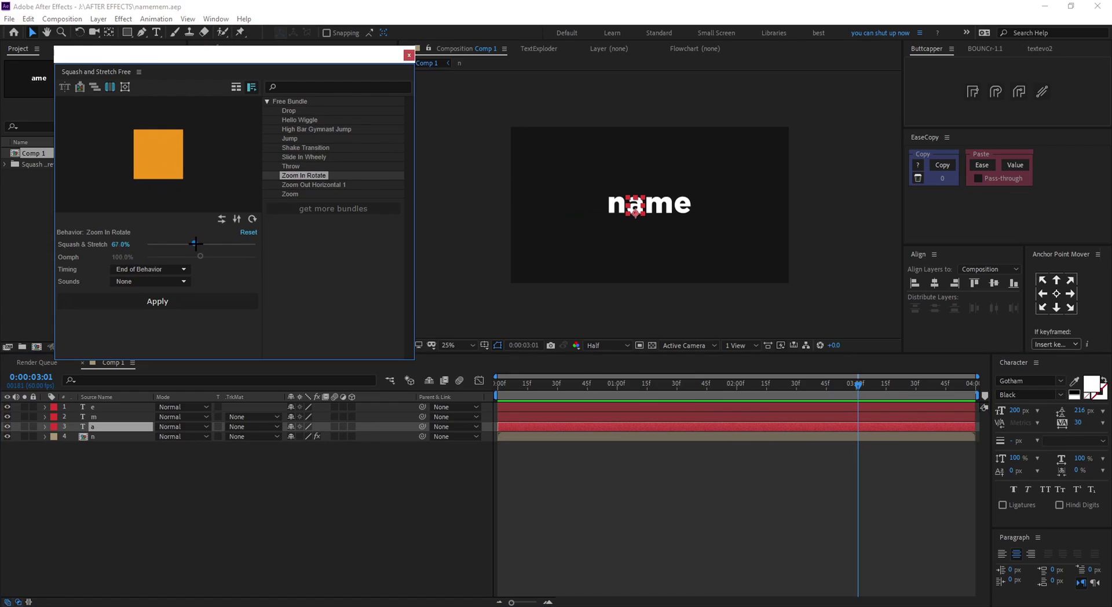
drag(195, 244, 189, 244)
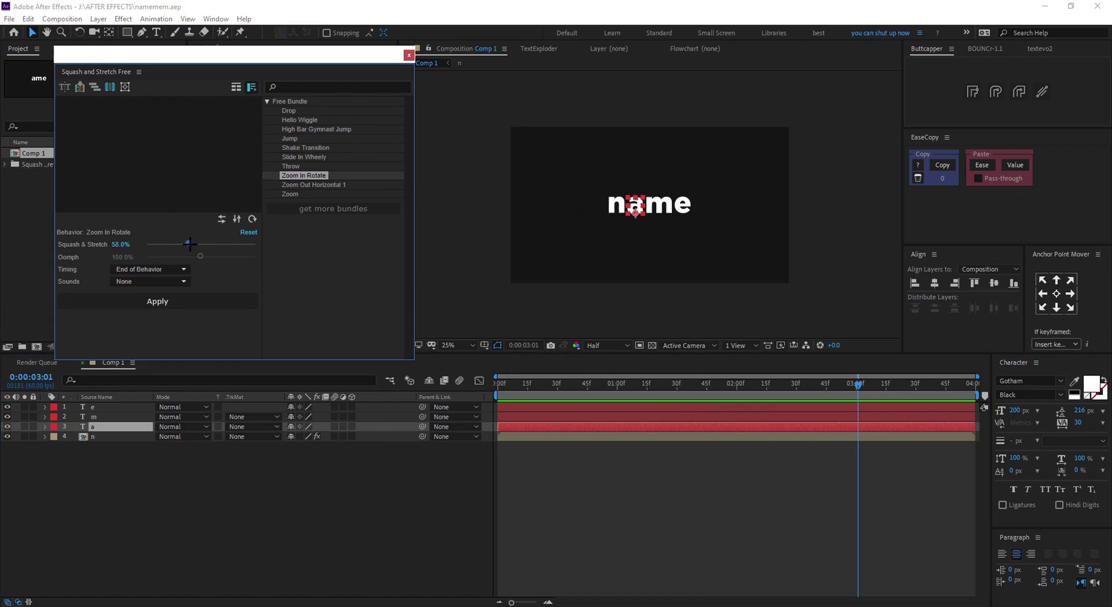
click(146, 300)
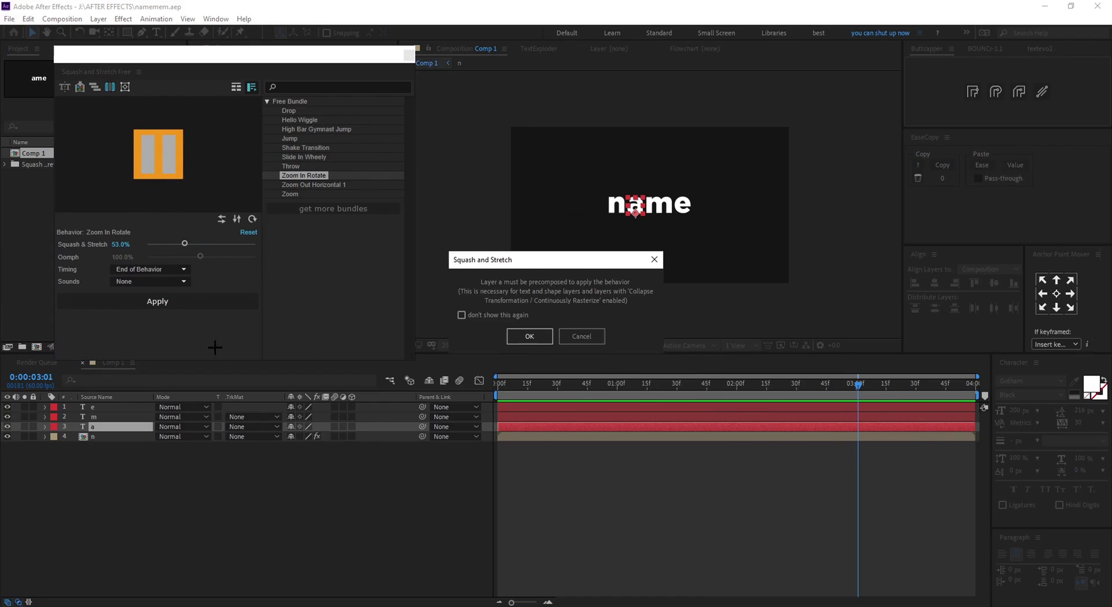
click(529, 336)
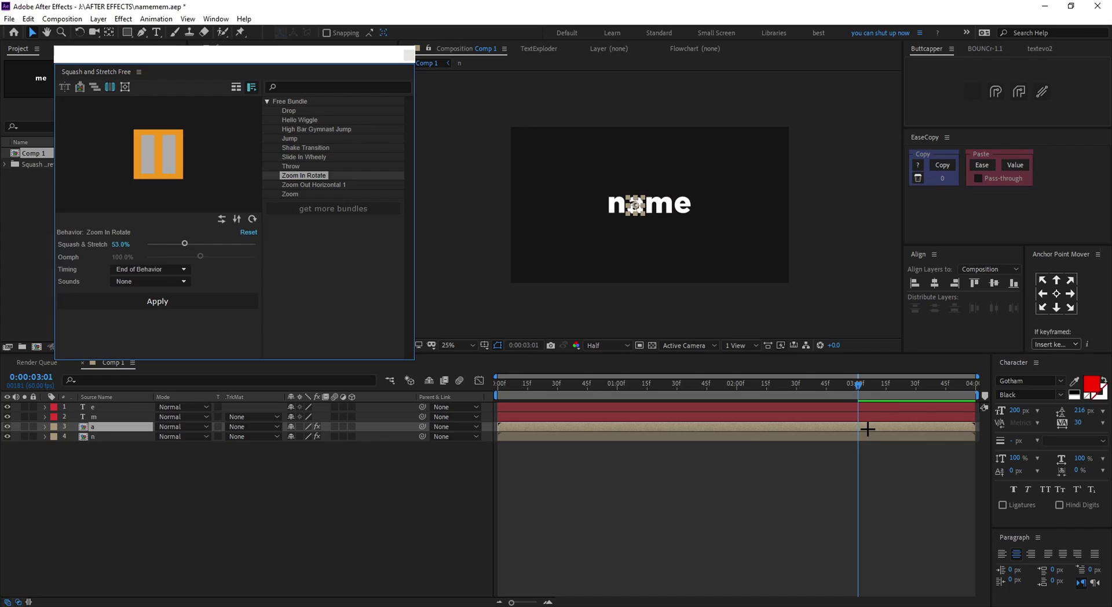
- Shift all the a layer's keyframes earlier so the first ones sit at about 0:00:00:11, and preview the timing
drag(871, 442, 653, 576)
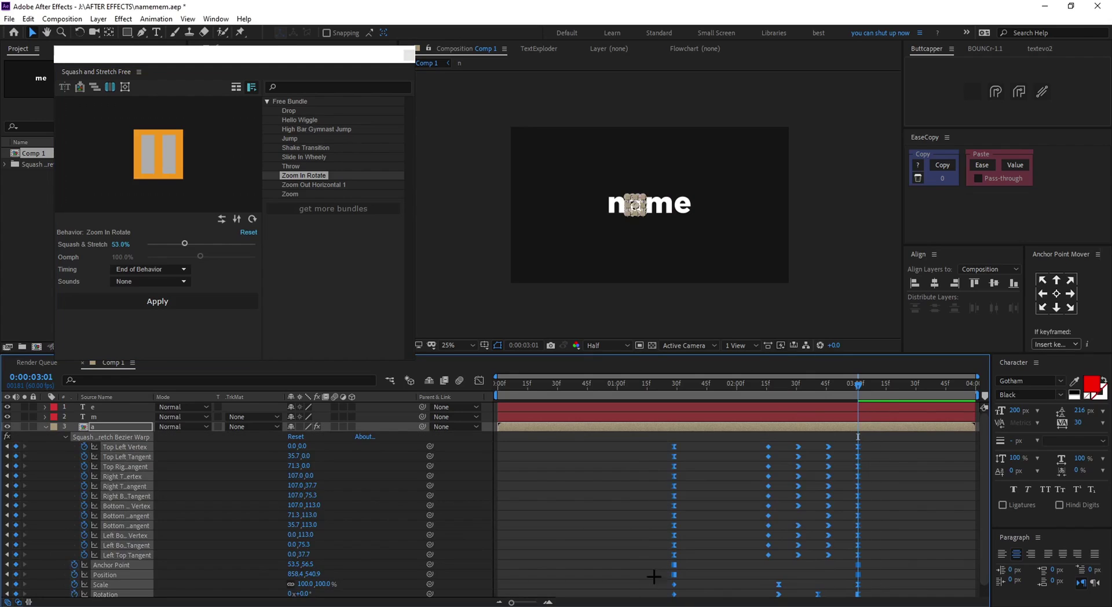
drag(673, 449, 520, 448)
key(Home)
key(space)
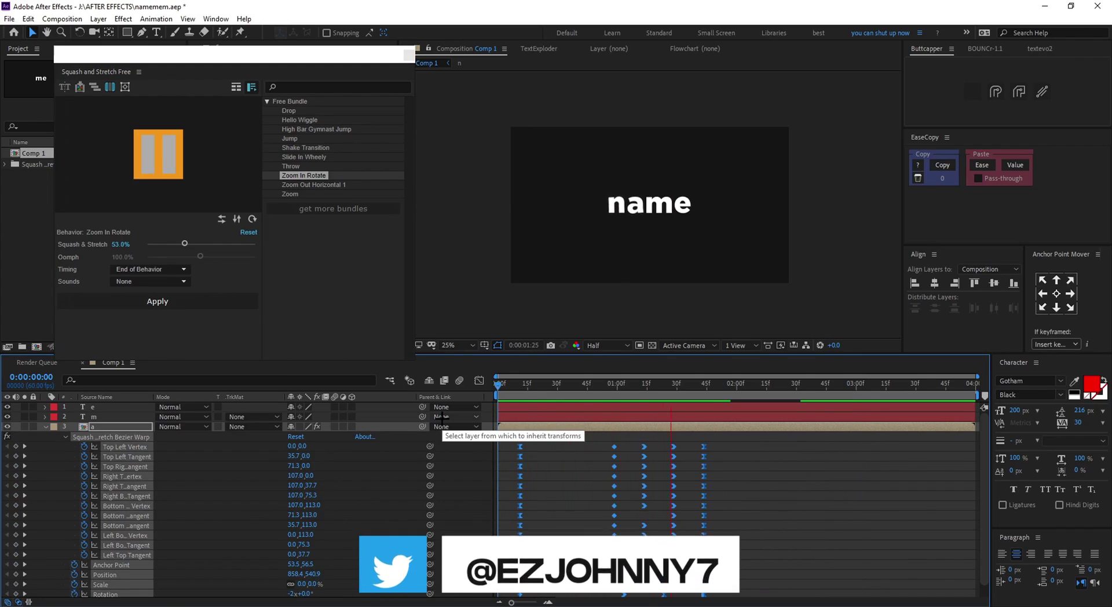
key(space)
key(F2)
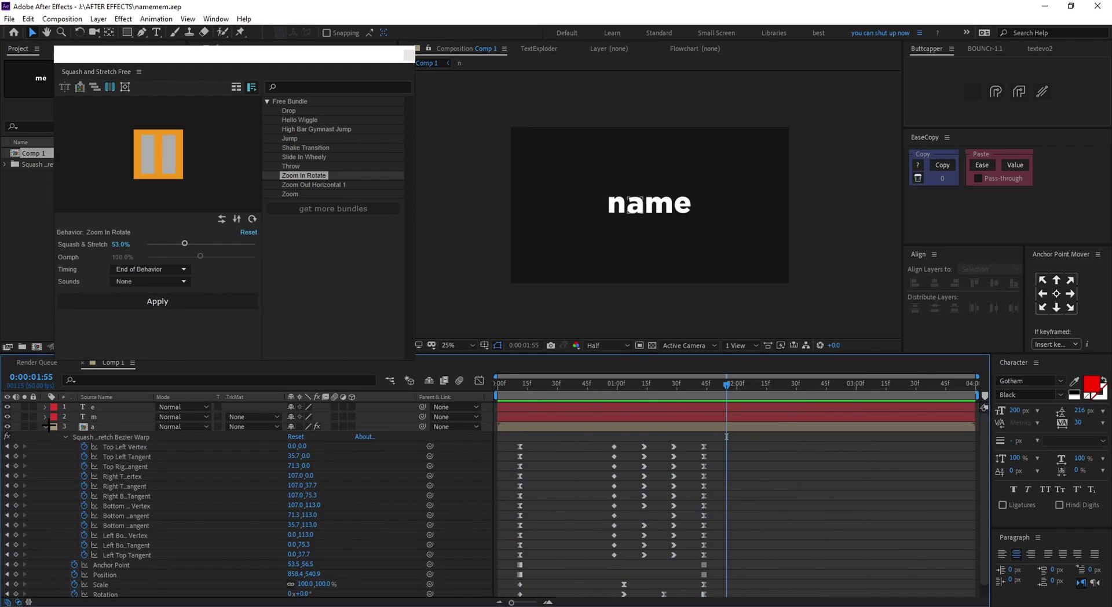
click(45, 426)
- Apply Drop to the m layer with 56% Squash & Stretch, 114% Oomph and End of Behavior timing at 0:00:03:00, accepting precomposition
click(94, 416)
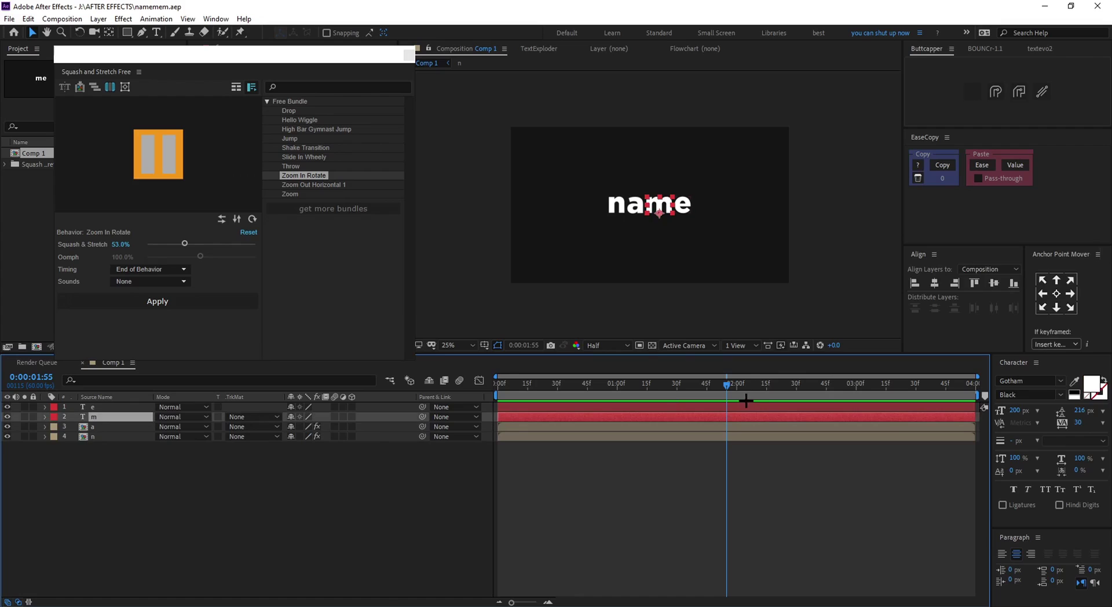
drag(733, 395, 856, 387)
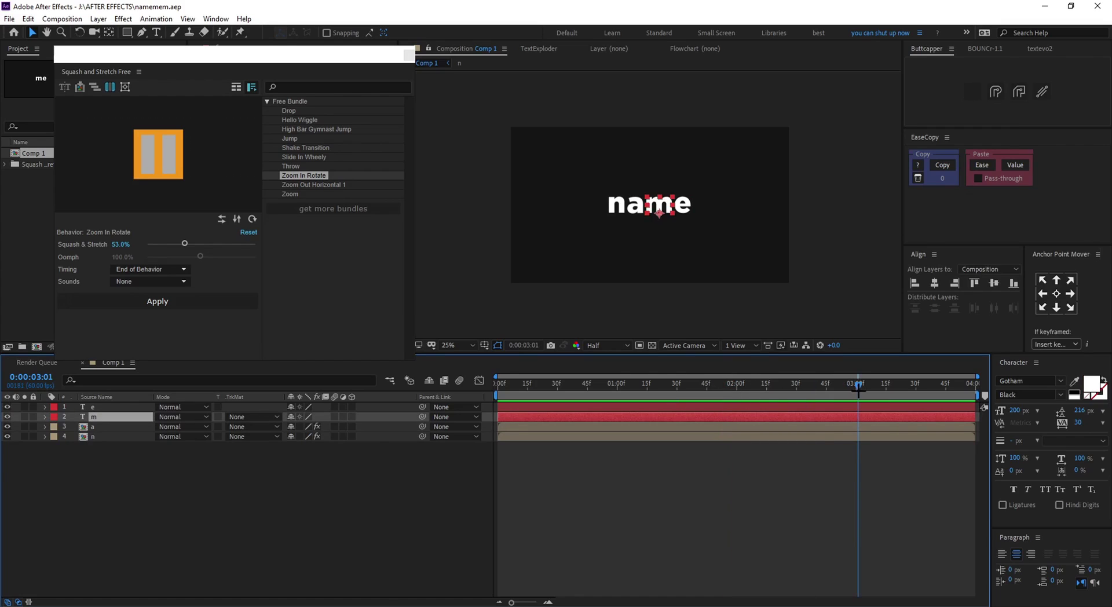
click(271, 84)
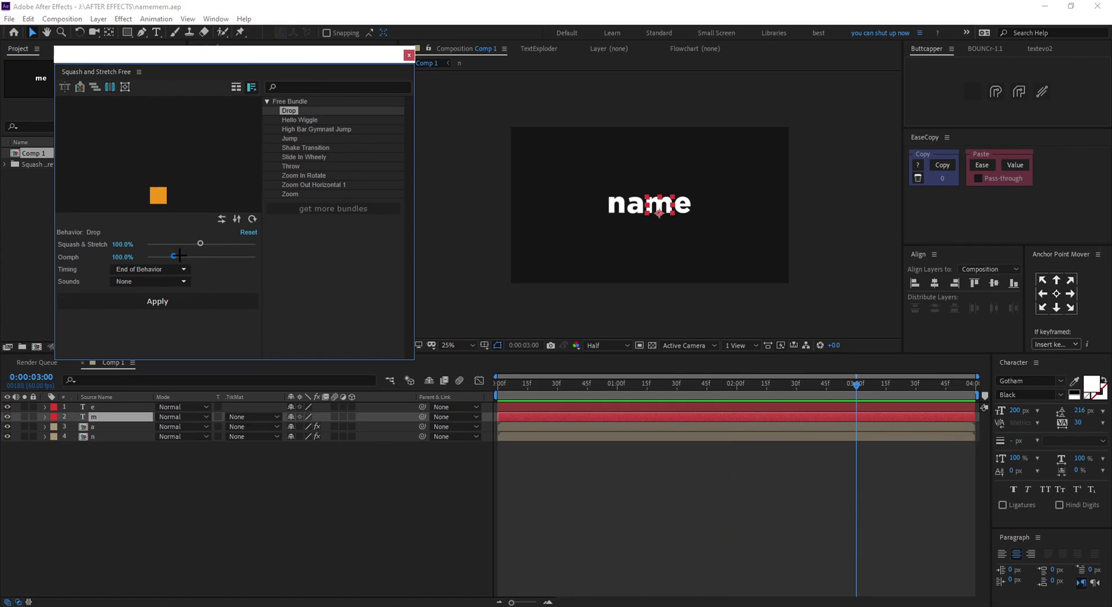
drag(182, 256, 180, 256)
click(168, 301)
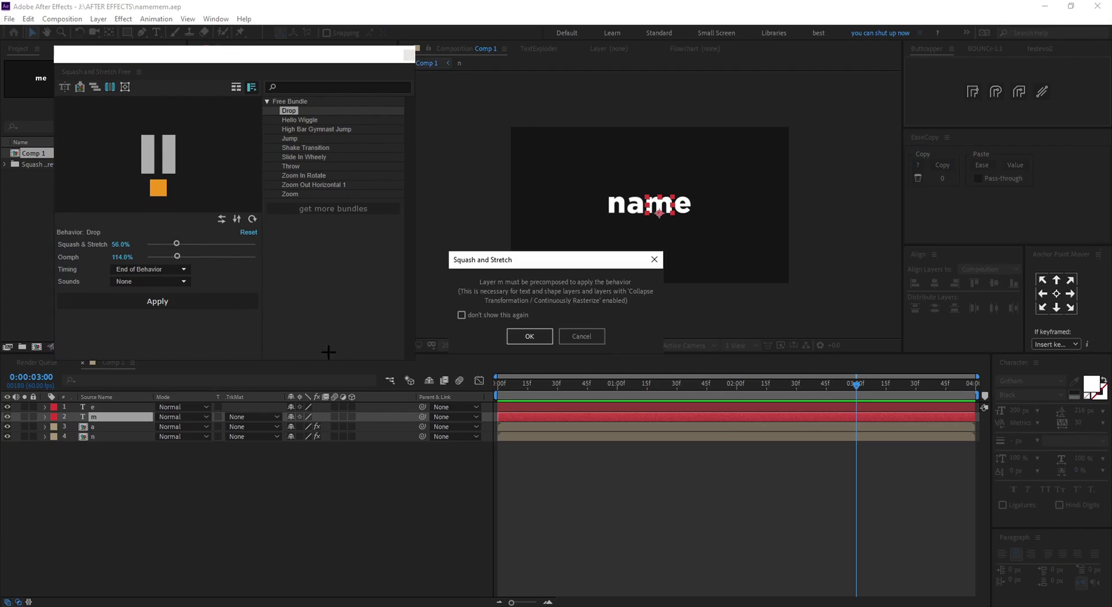
click(524, 336)
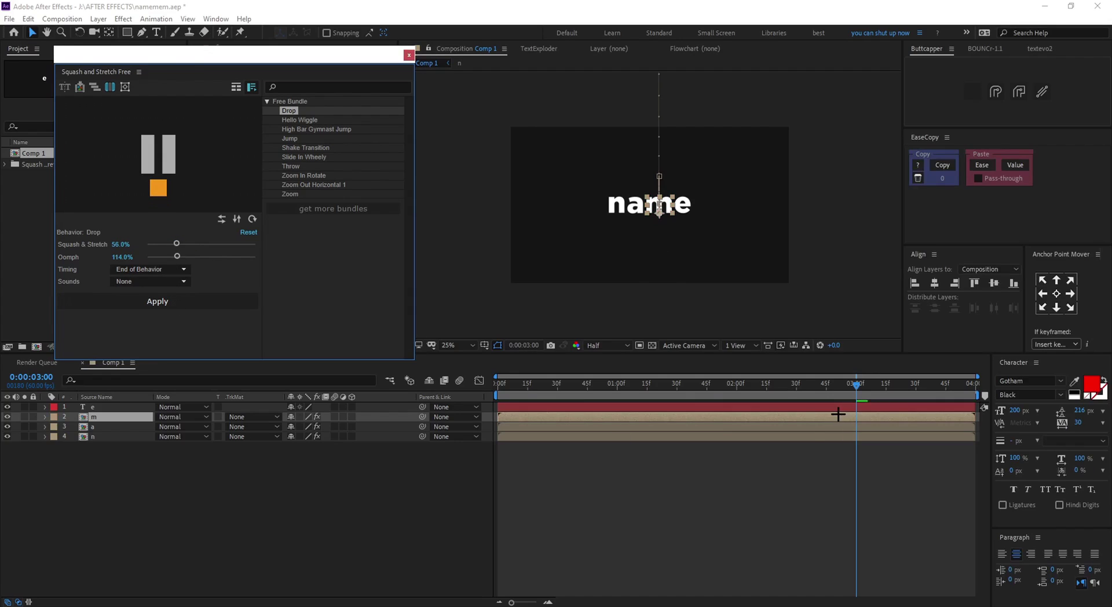
- Shift all the m layer's keyframes earlier so the first ones sit at about 0:00:00:04, and play from the start
click(813, 420)
key(u)
drag(870, 433, 614, 561)
drag(663, 436, 507, 451)
key(Home)
key(space)
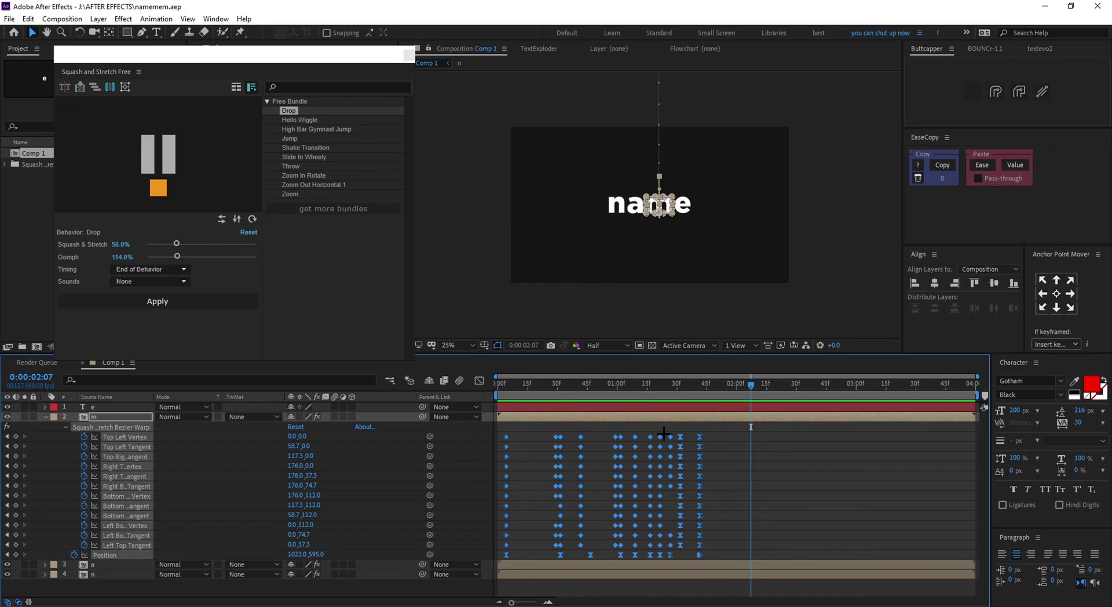
- Shift the m layer's keyframes slightly earlier so the first ones sit near the composition start, and preview the animation
drag(503, 384, 554, 404)
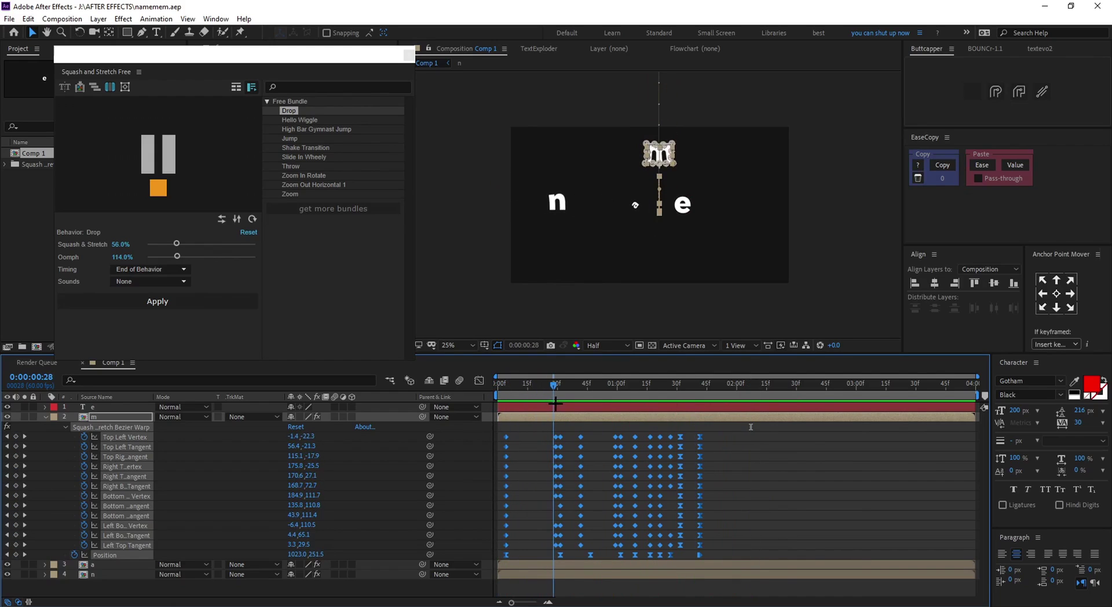
key(ctrl+z)
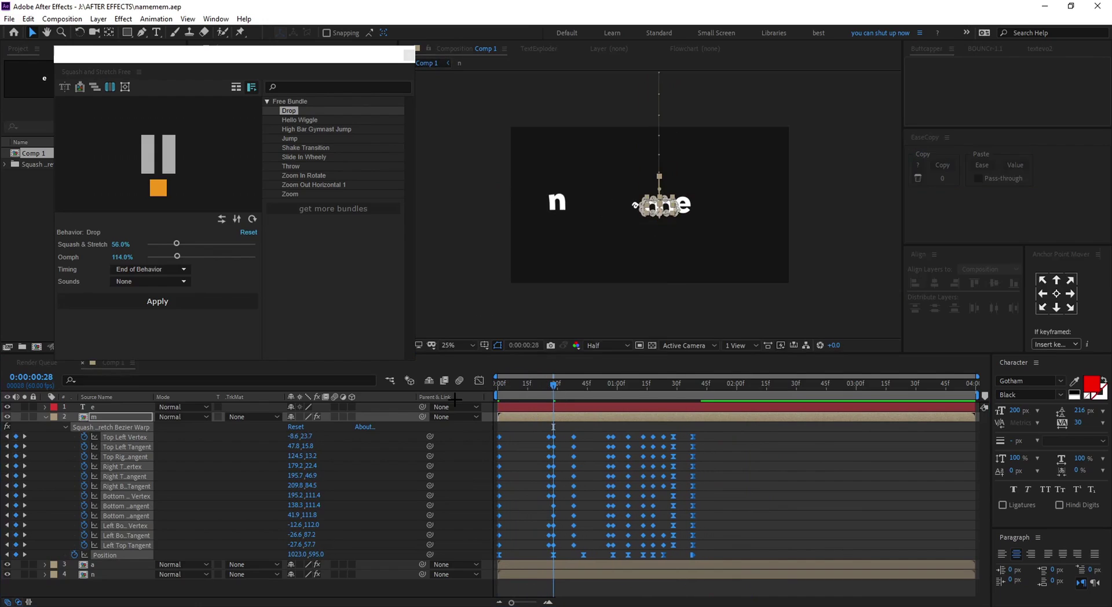
key(space)
key(space)
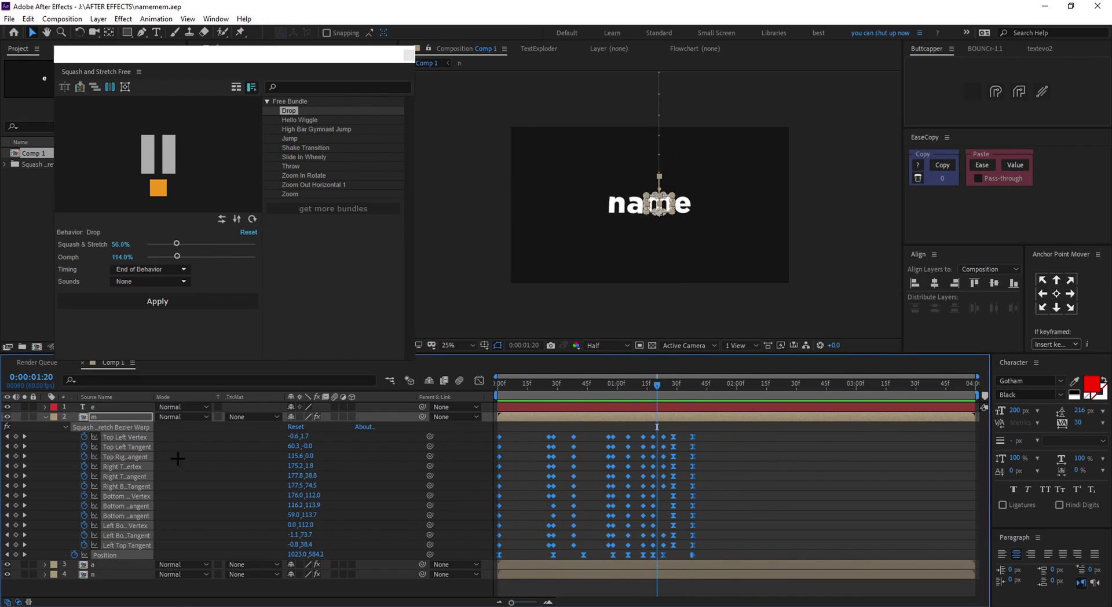
click(44, 416)
- Apply horizontally flipped Slide In Wheely to the e layer with 52% Squash & Stretch, 124% Oomph and End of Behavior timing at 0:00:03:01, accepting precomposition
drag(657, 383, 858, 383)
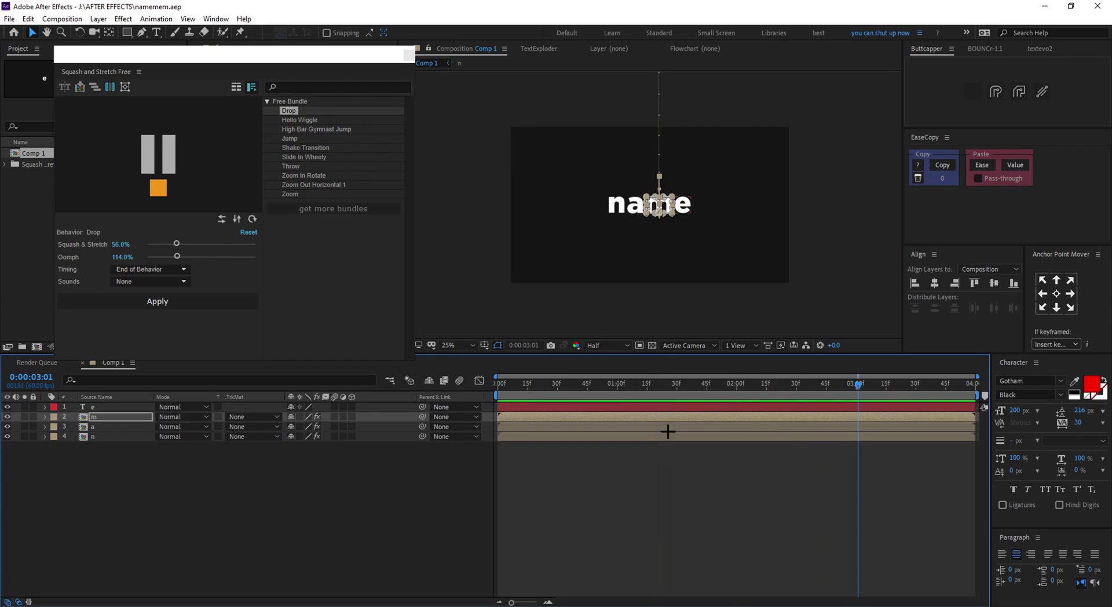
click(148, 405)
click(320, 157)
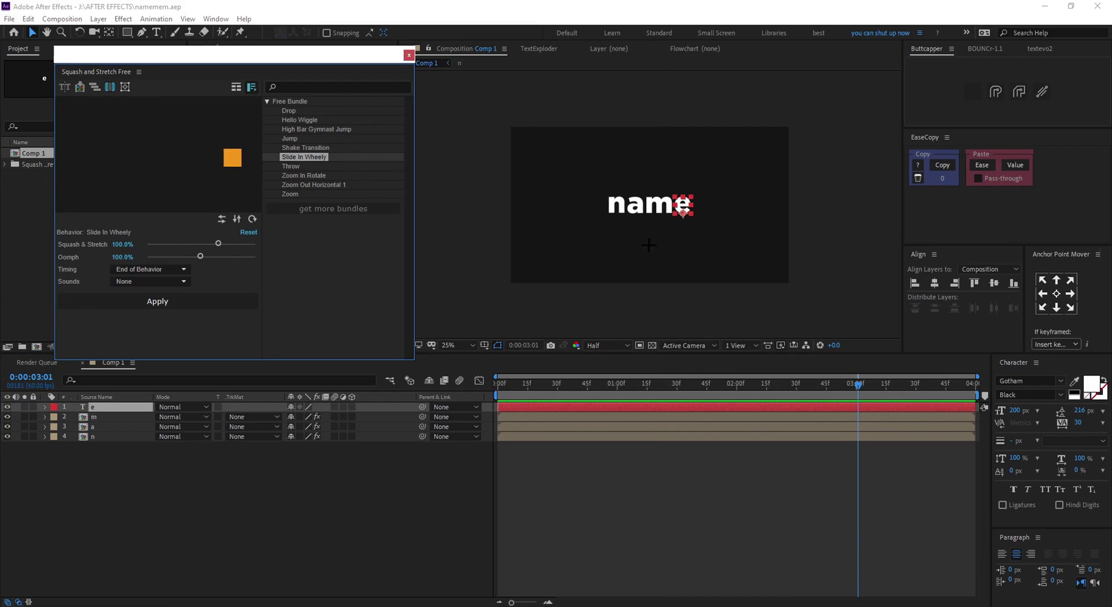
click(221, 219)
drag(218, 243, 195, 245)
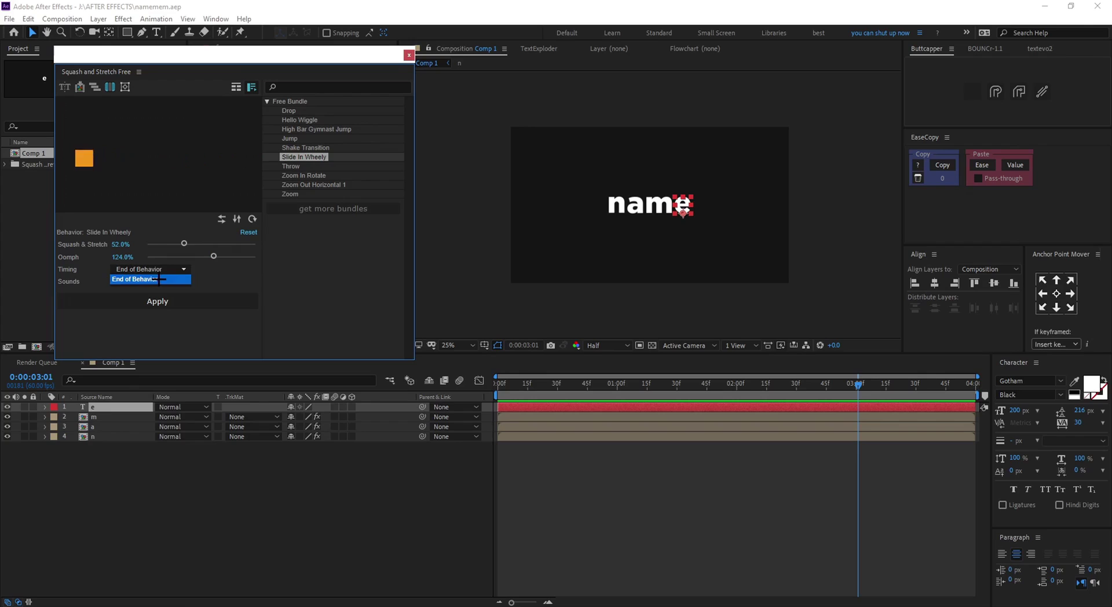
click(173, 305)
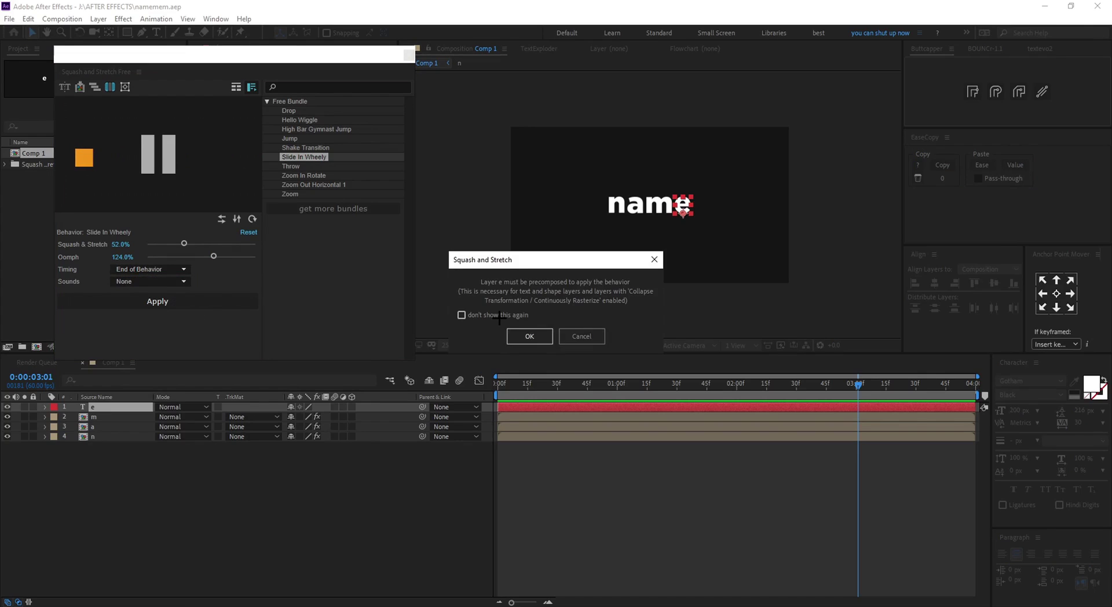
click(514, 334)
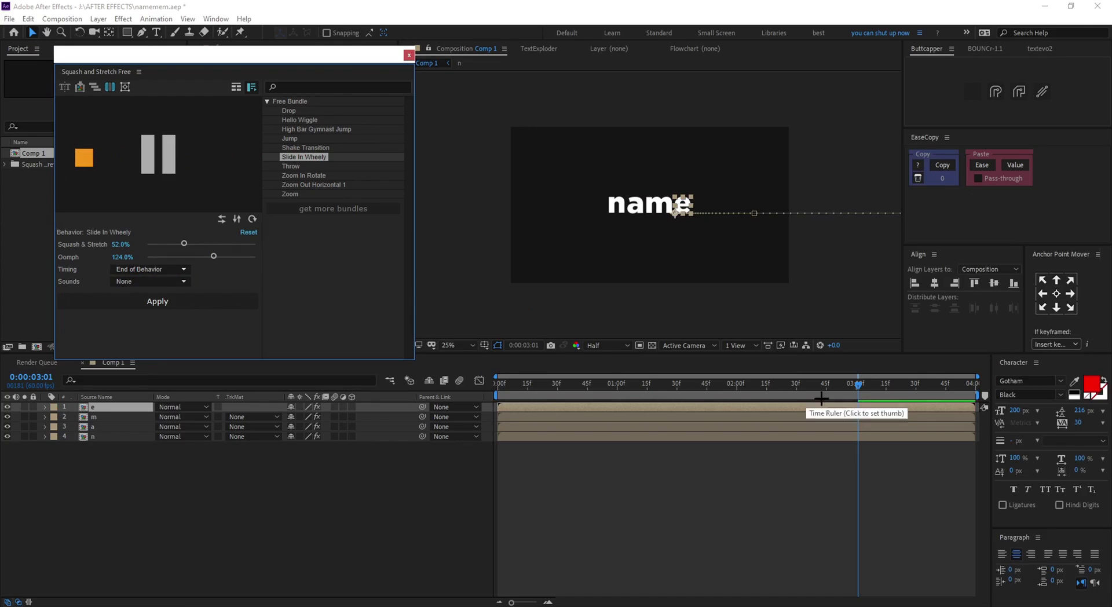
- Shift all the e layer's keyframes earlier so the last ones sit at about 0:00:02:01, preview the timing and save the project
drag(860, 390, 489, 396)
key(space)
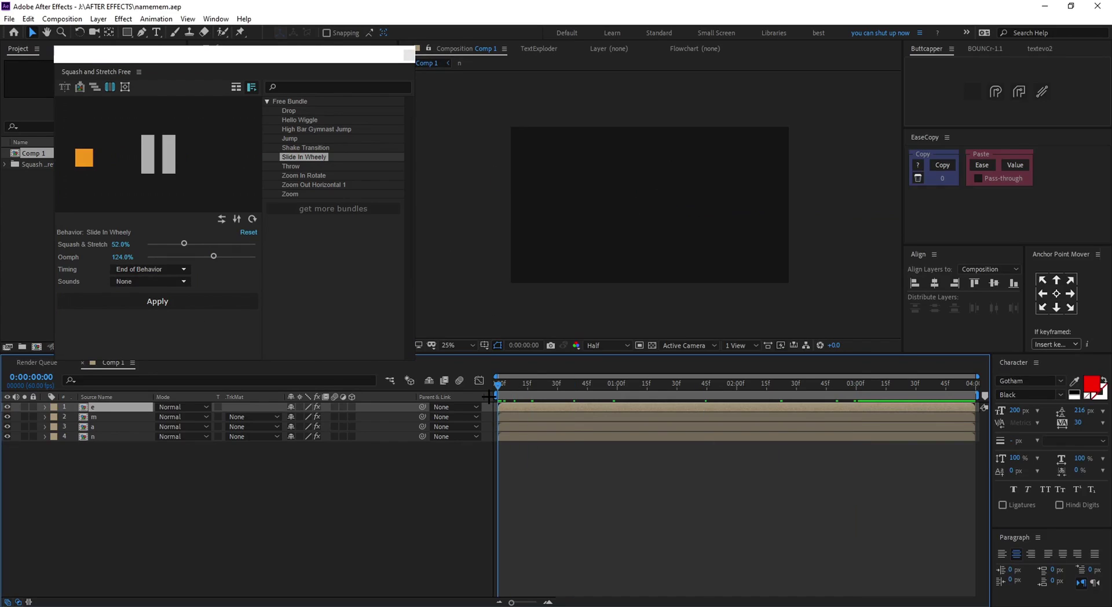
key(space)
drag(891, 597, 476, 420)
drag(758, 428, 638, 428)
key(Home)
key(space)
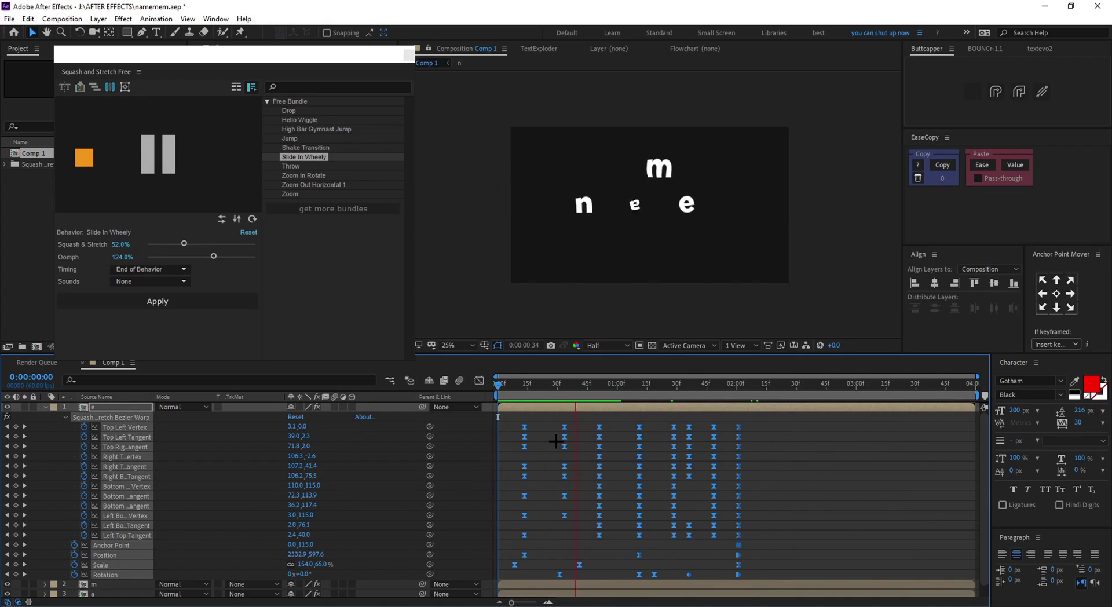
key(space)
key(ctrl+s)
- Set the e layer's Rotation keyframe at 0:00:01:11 and the one right after it to -13°
drag(714, 386, 632, 403)
scroll(705, 207, up, 1)
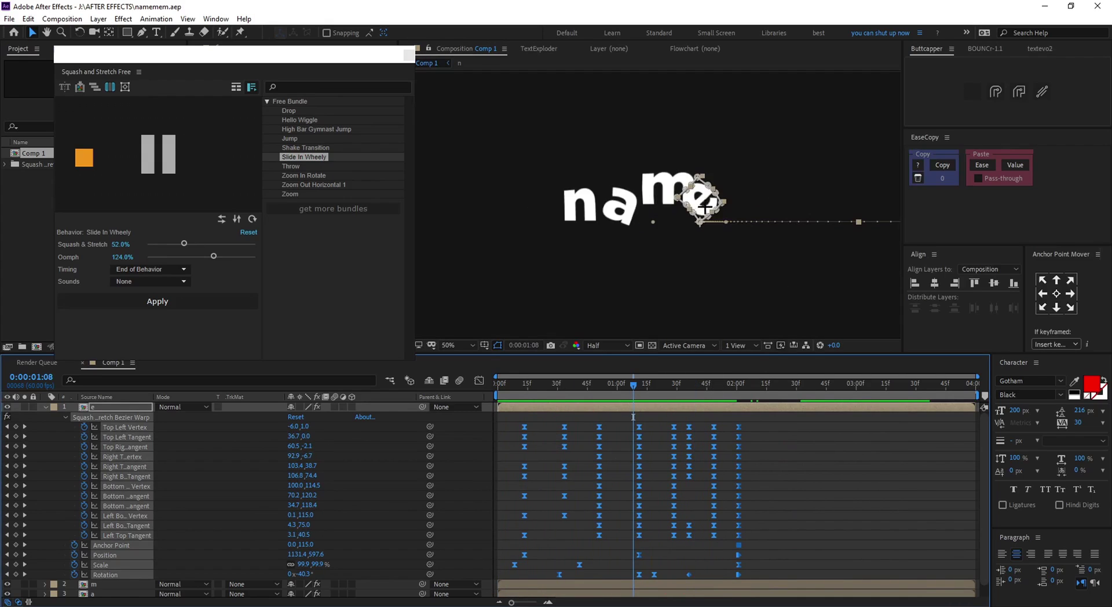
click(637, 576)
click(566, 406)
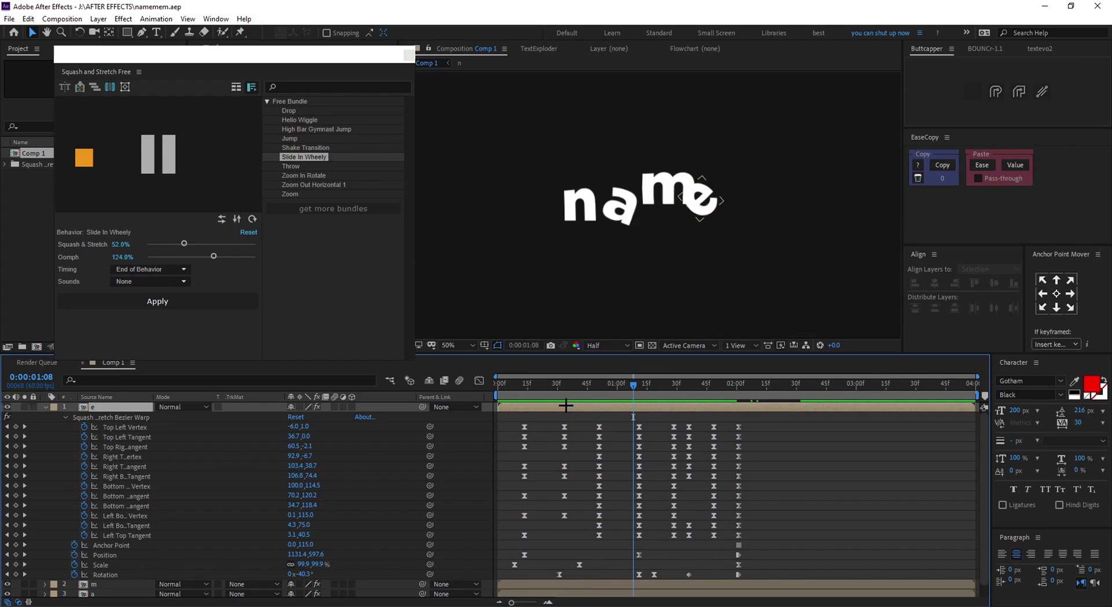
key(u)
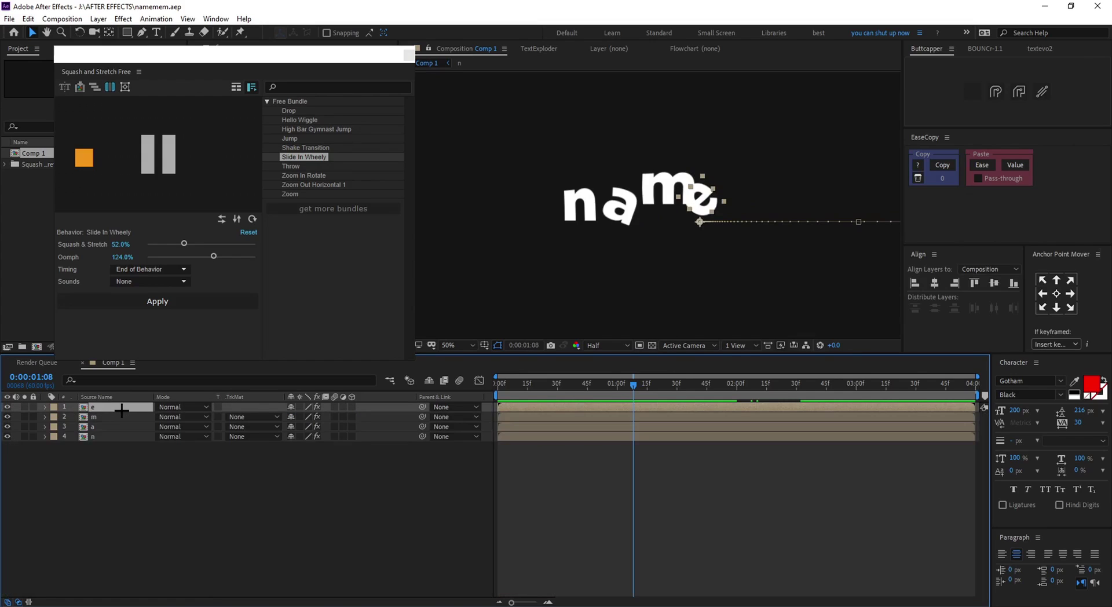
key(r)
drag(632, 383, 639, 383)
drag(665, 419, 637, 421)
double_click(639, 417)
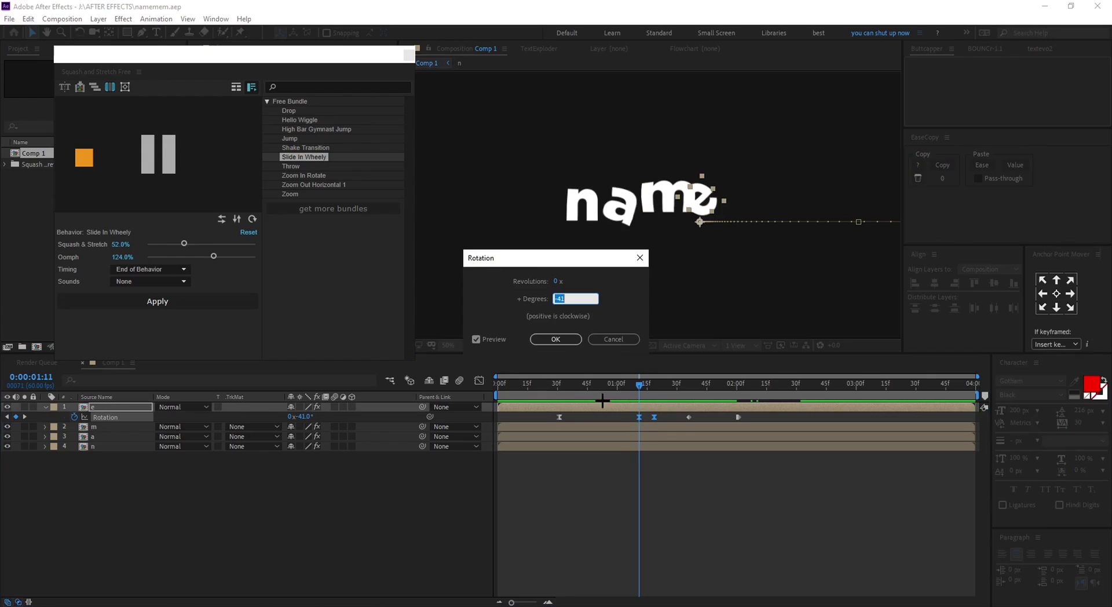
text(-13)
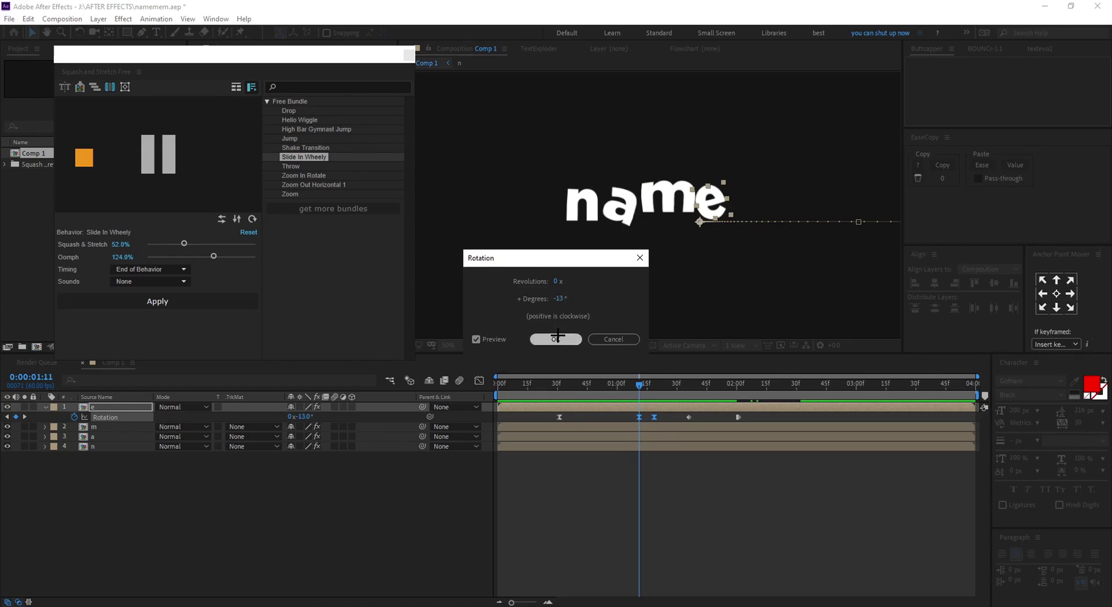
click(572, 338)
- Preview the e layer's adjusted rotation, and close the floating Squash and Stretch window
drag(639, 383, 535, 399)
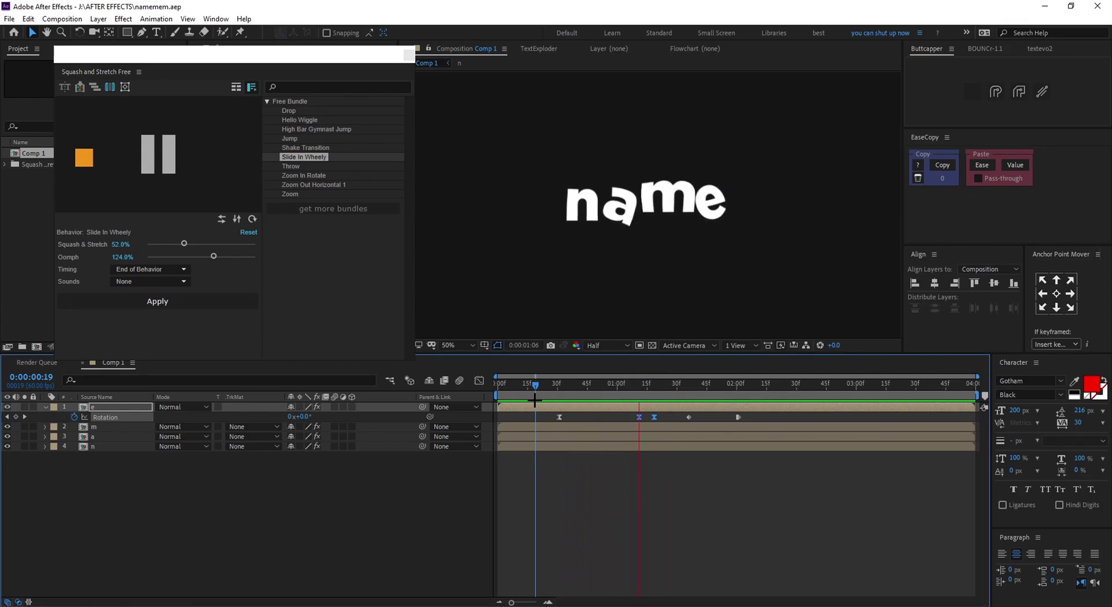
scroll(706, 260, down, 1)
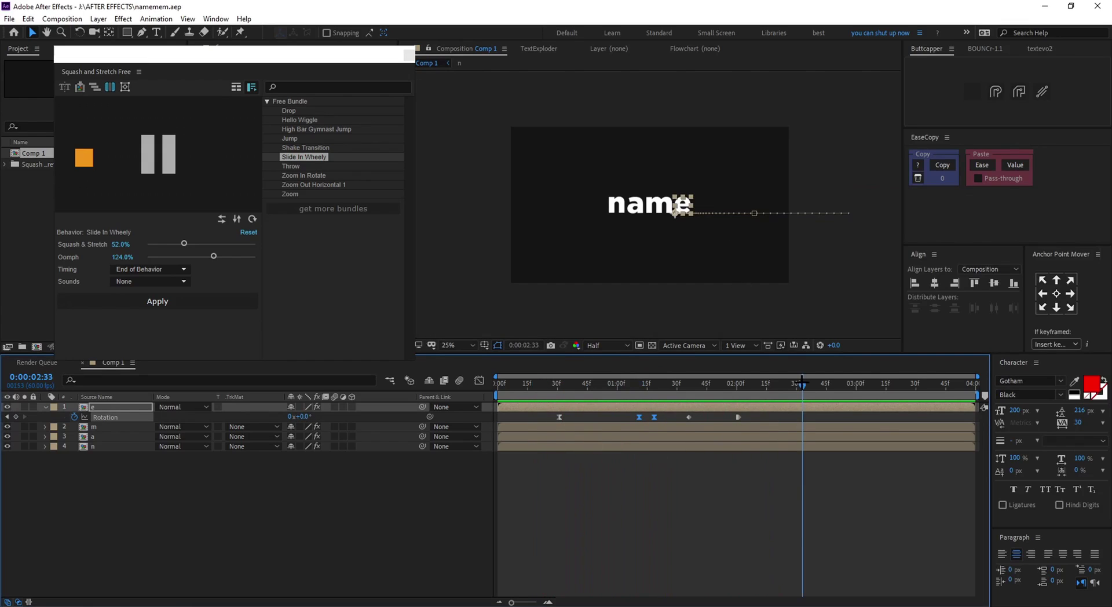
key(space)
click(542, 413)
key(u)
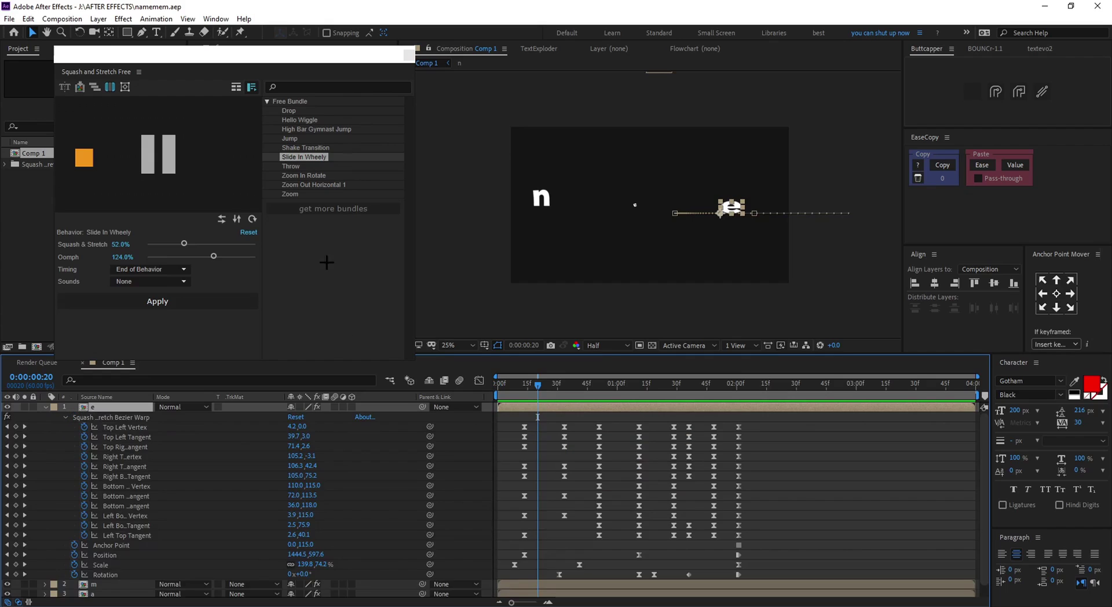
click(404, 57)
key(u)
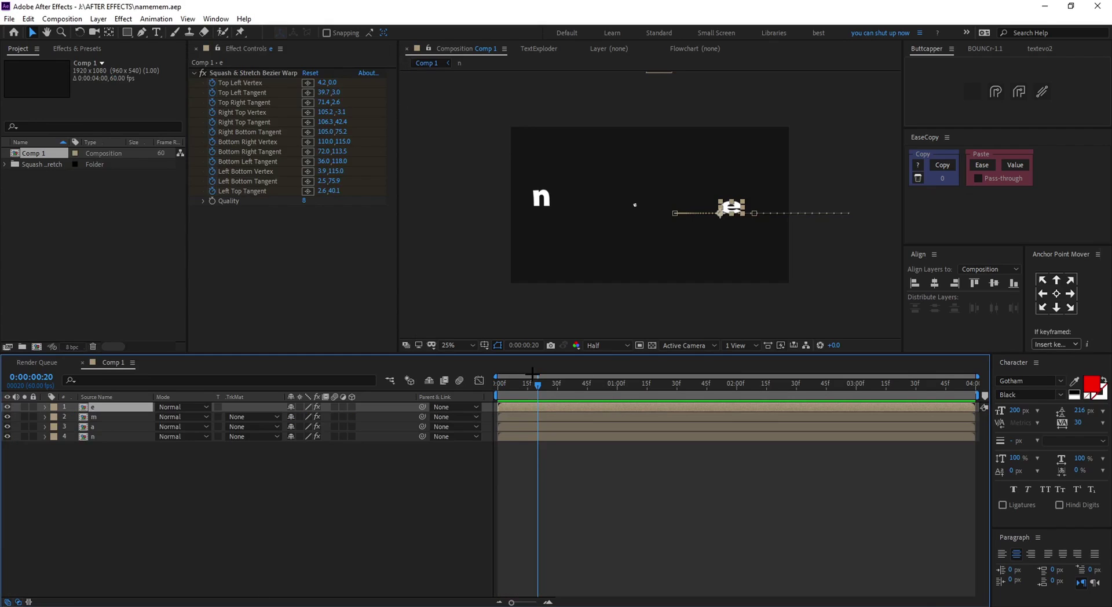
- Play the whole composition from the start to review all four letter animations together
key(space)
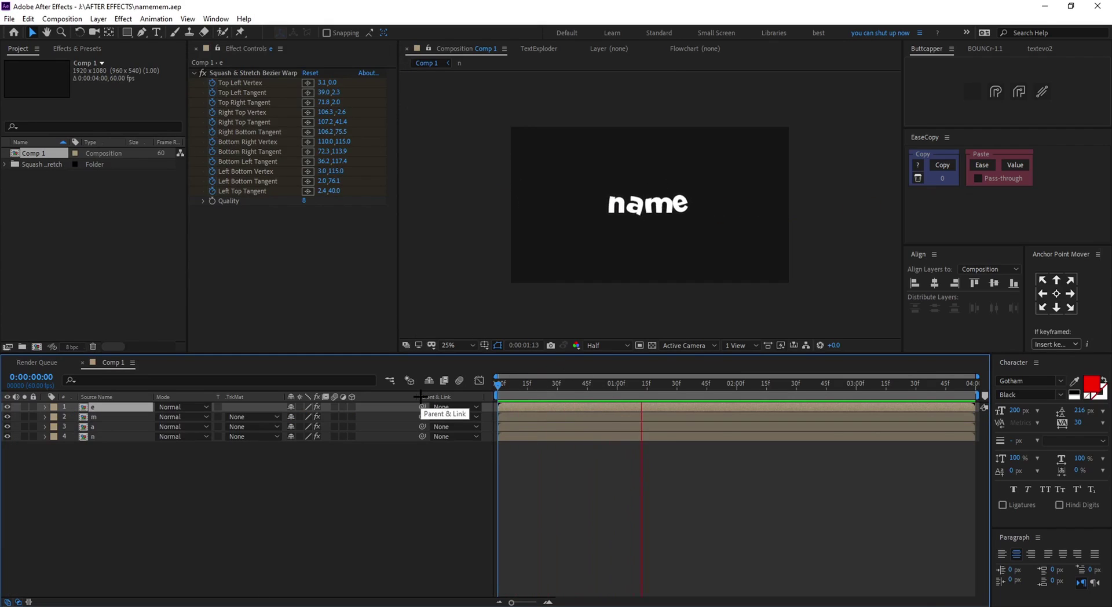
key(space)
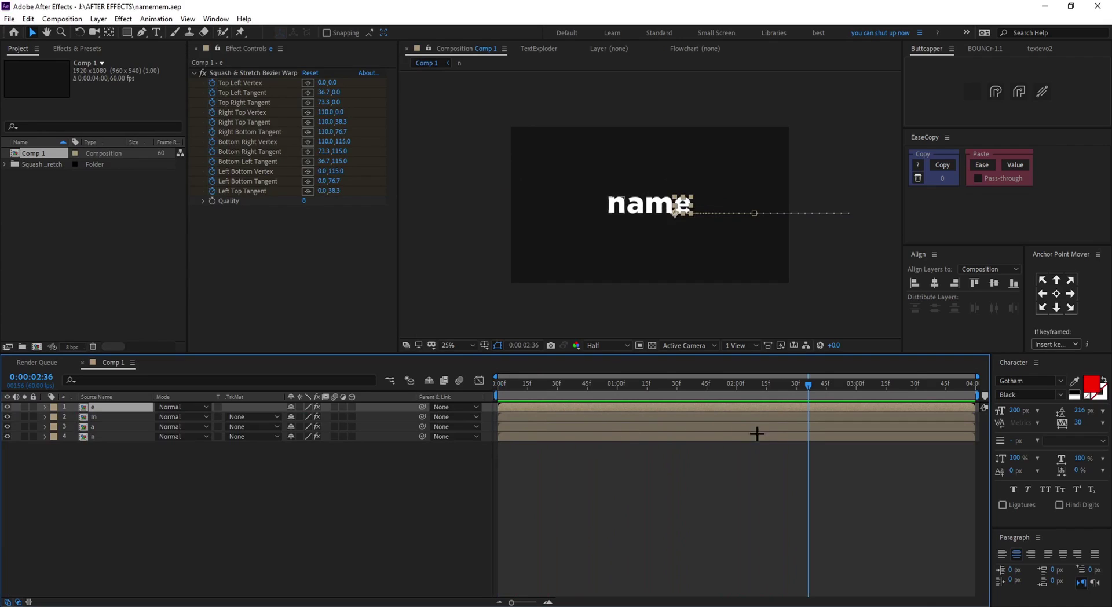
drag(808, 384, 501, 383)
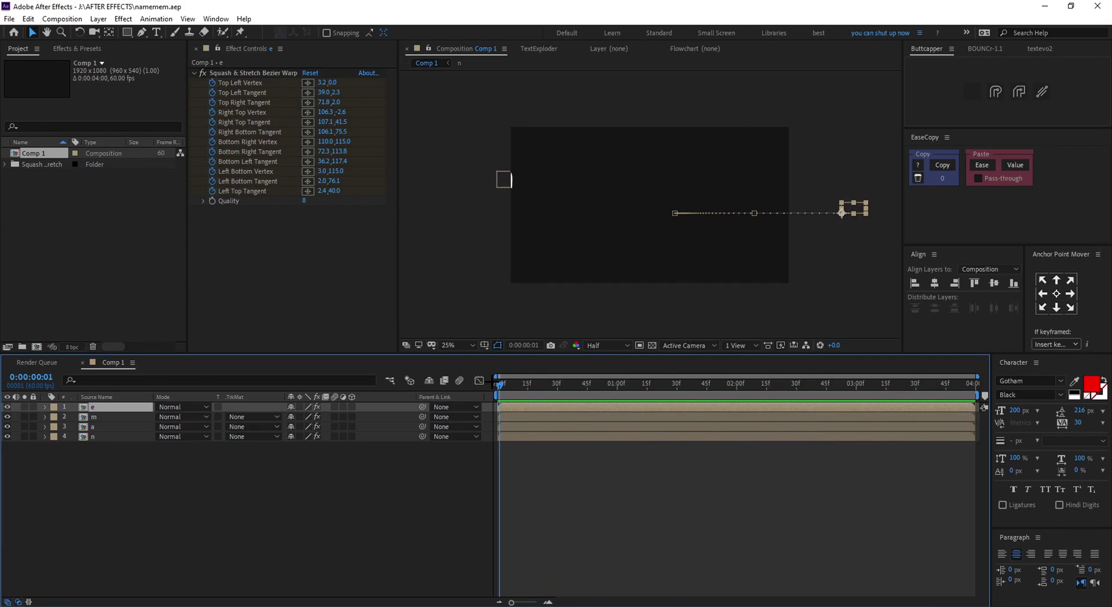
- Create a new 1920 x 1080, 60 fps, 4-second composition and place Comp 1 in it as a layer
click(36, 347)
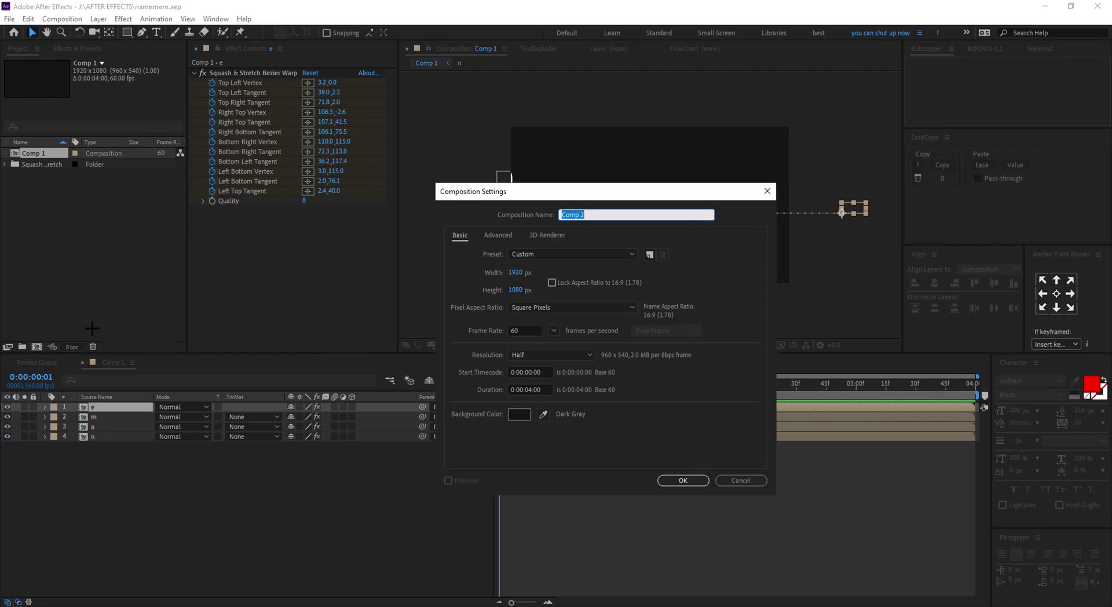
click(682, 480)
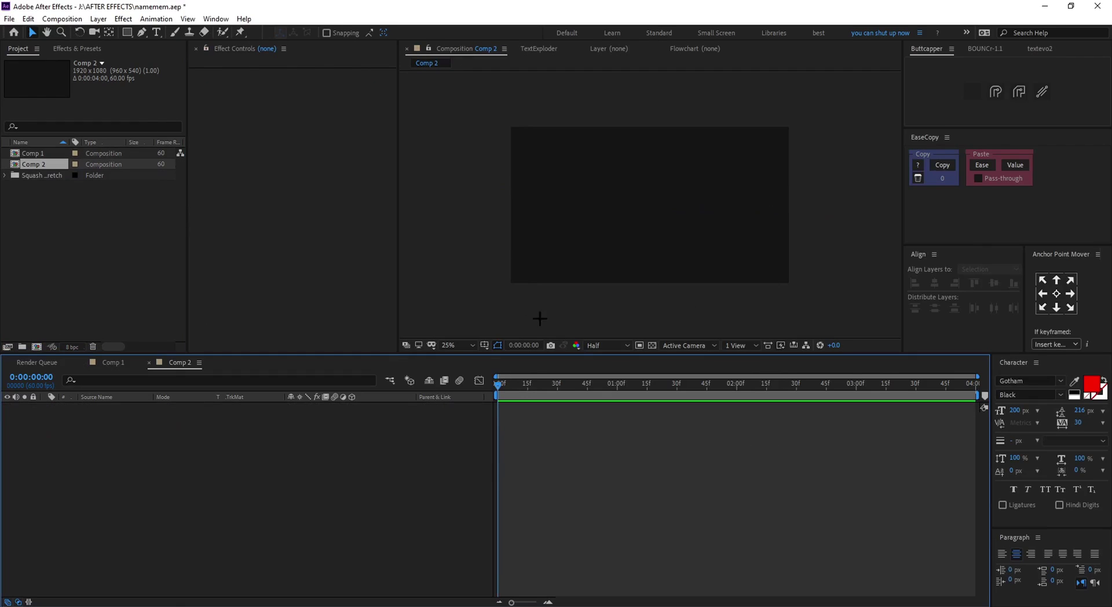
click(36, 153)
drag(118, 418, 110, 451)
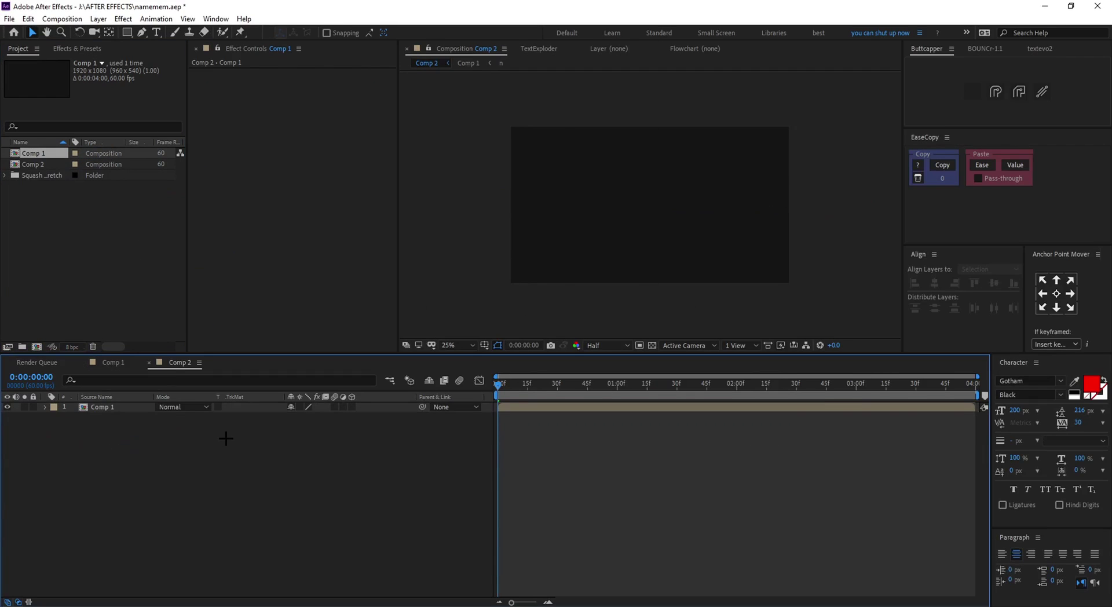
- Duplicate the Comp 1 layer inside the new composition
click(125, 407)
key(ctrl+d)
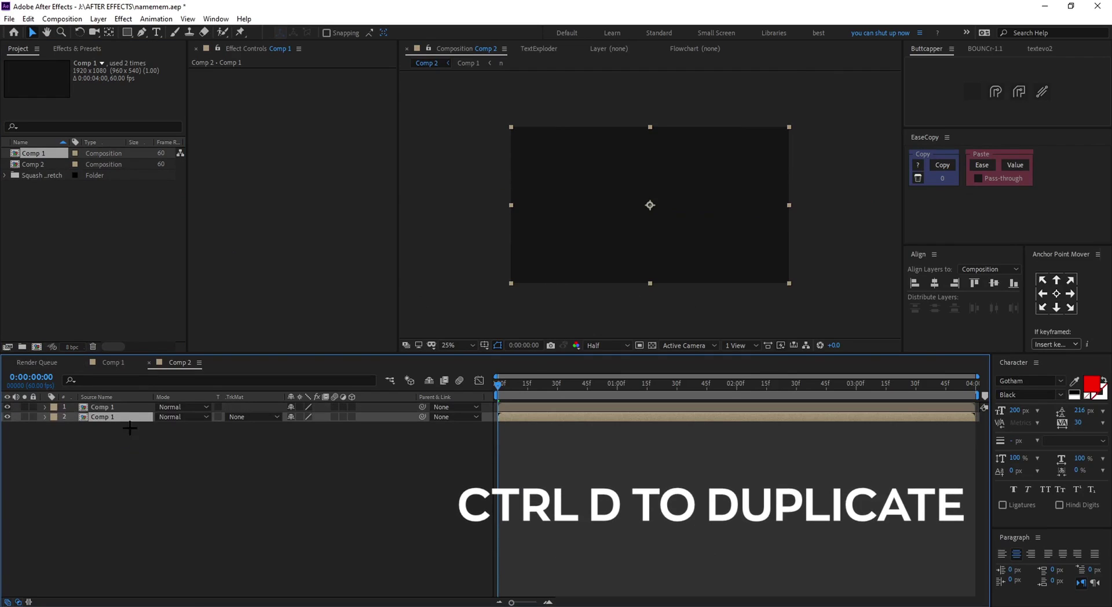
- Apply the Time category's Echo effect to the lower Comp 1 layer with Echo Time -0.001, 50 echoes and the Add operator
key(ctrl+space)
click(140, 435)
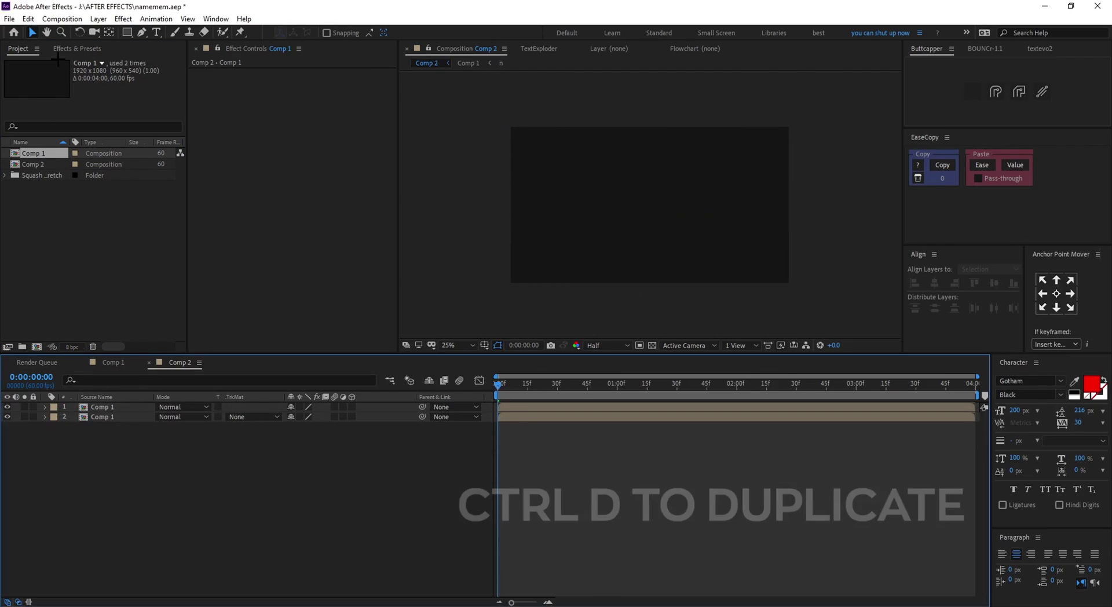
click(77, 48)
click(78, 63)
text(echo)
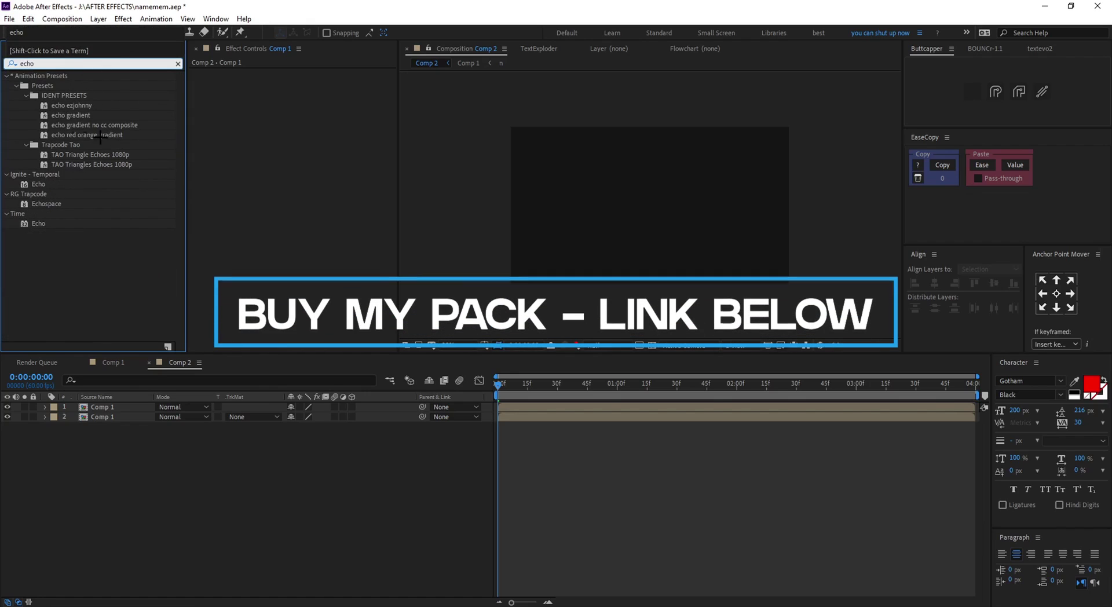
click(49, 223)
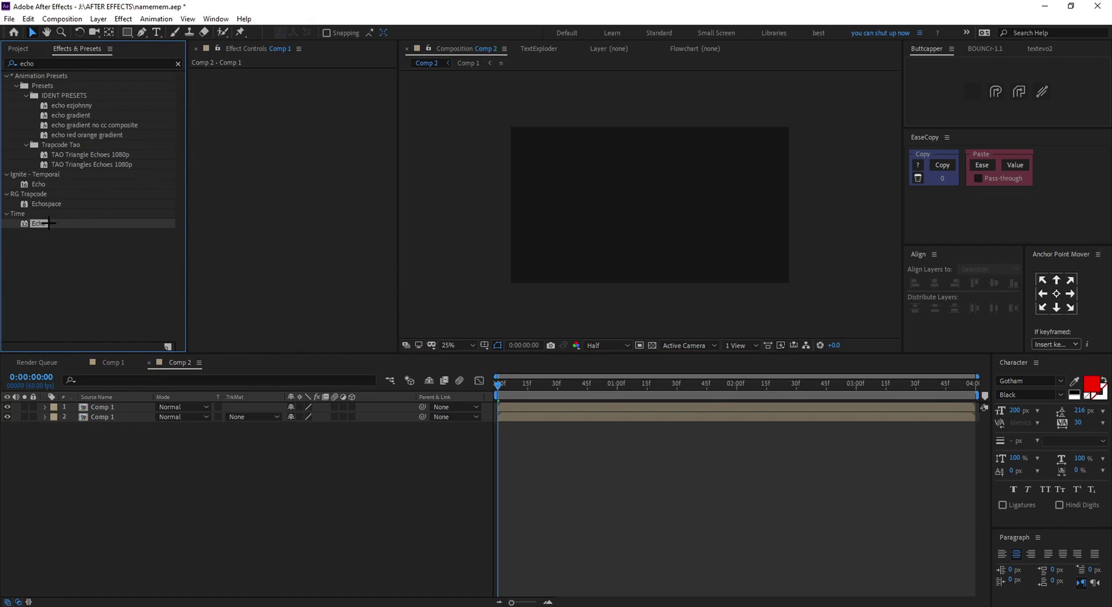
drag(61, 255, 113, 418)
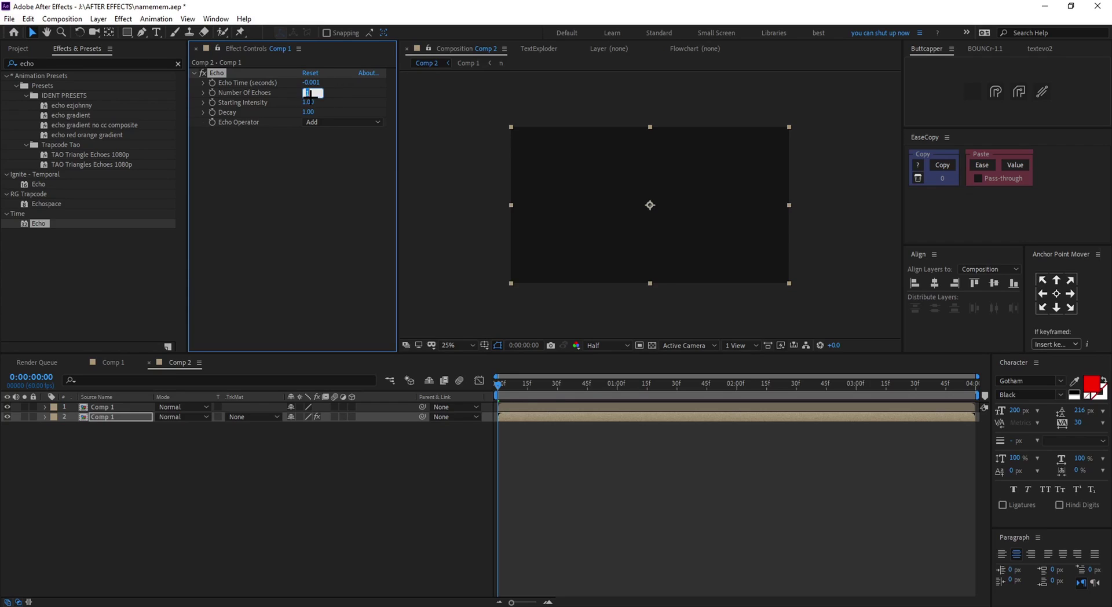
- Apply the Gradient Ramp effect to the lower Comp 1 layer
click(65, 66)
text(gradient)
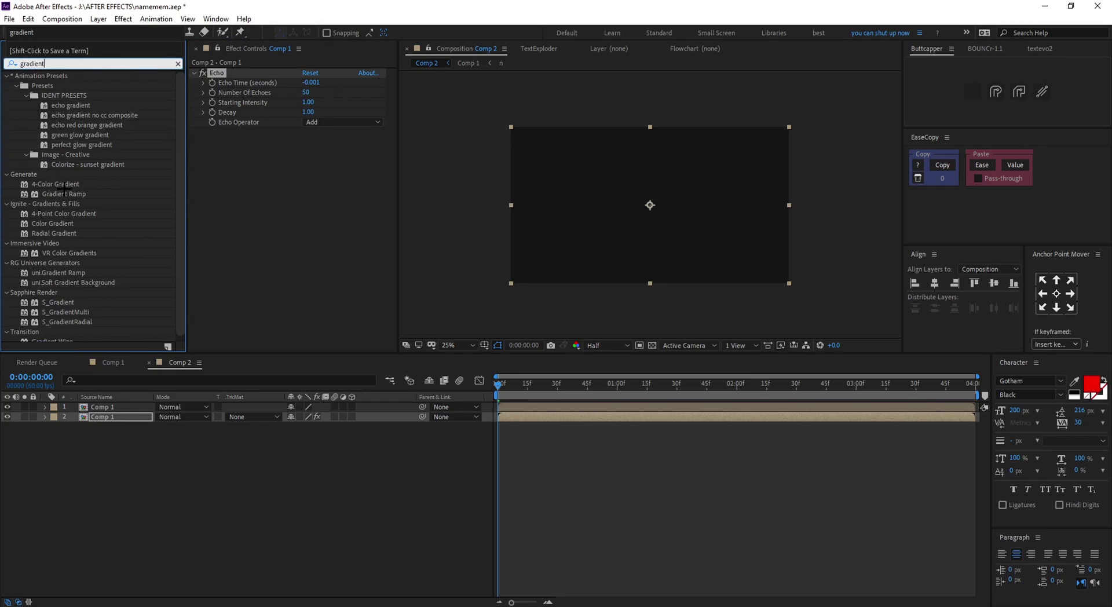
click(64, 193)
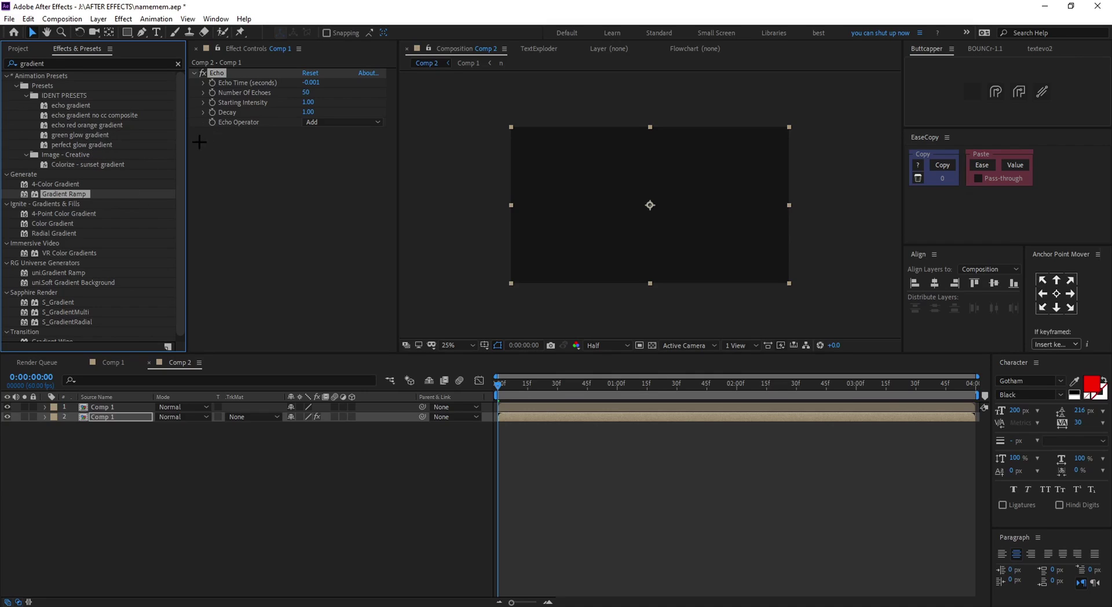
drag(62, 192, 126, 419)
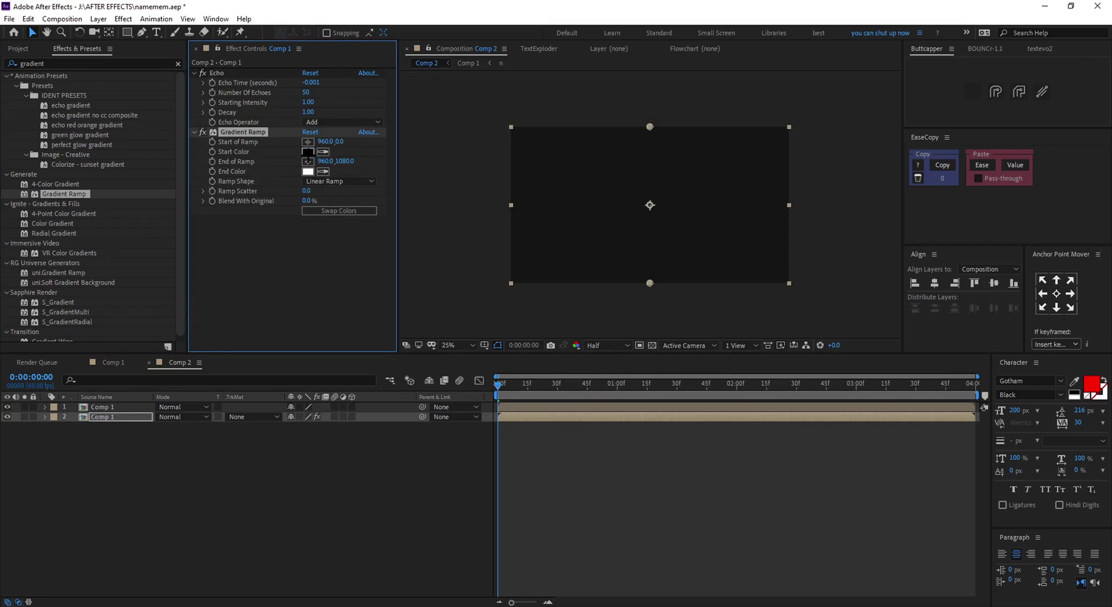
- Set the Gradient Ramp's start color to magenta FF00DE and its end color to violet 5400FF
click(307, 151)
text(FF0000)
drag(474, 375, 473, 379)
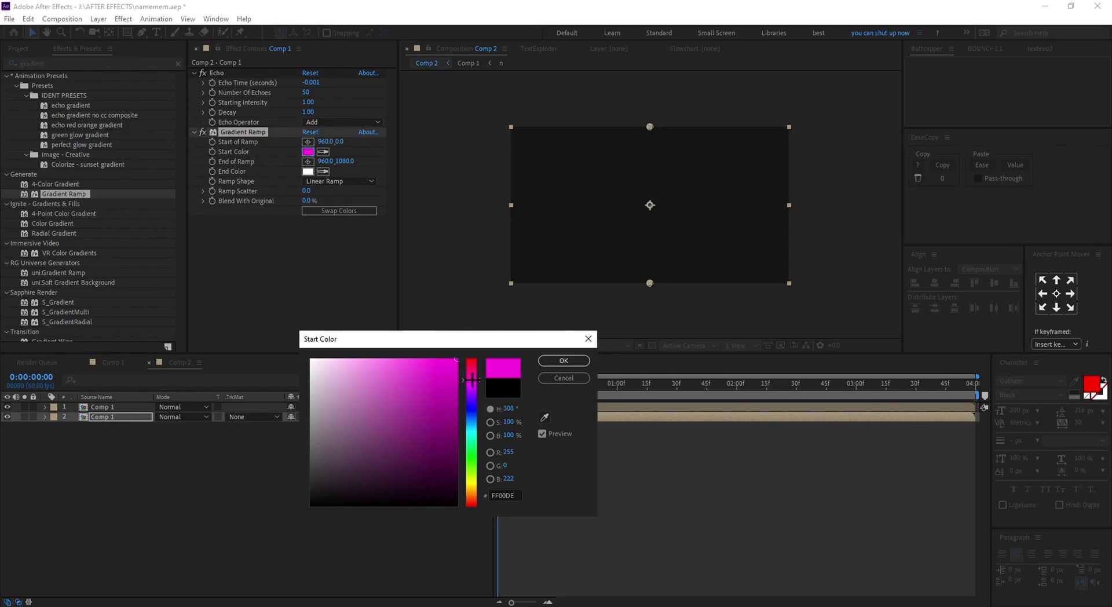
click(547, 360)
click(308, 171)
drag(472, 396, 469, 323)
drag(470, 399, 473, 399)
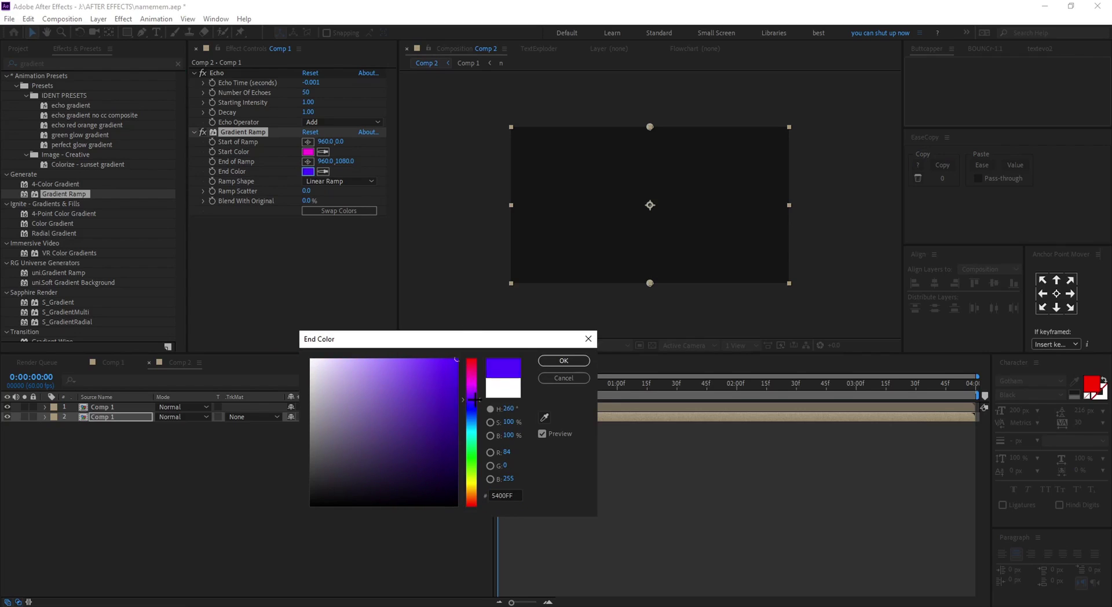
click(557, 360)
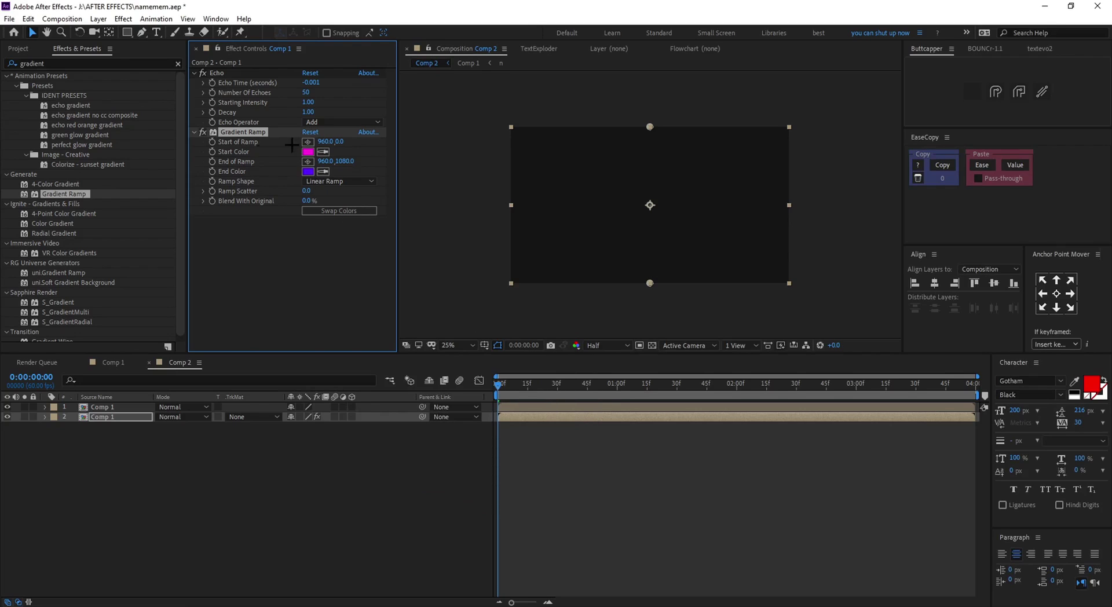
- Move the Gradient Ramp's start to about -140, -68 and its end to about 1968, 1156, and preview the result
click(490, 116)
click(307, 161)
click(524, 396)
key(space)
key(period)
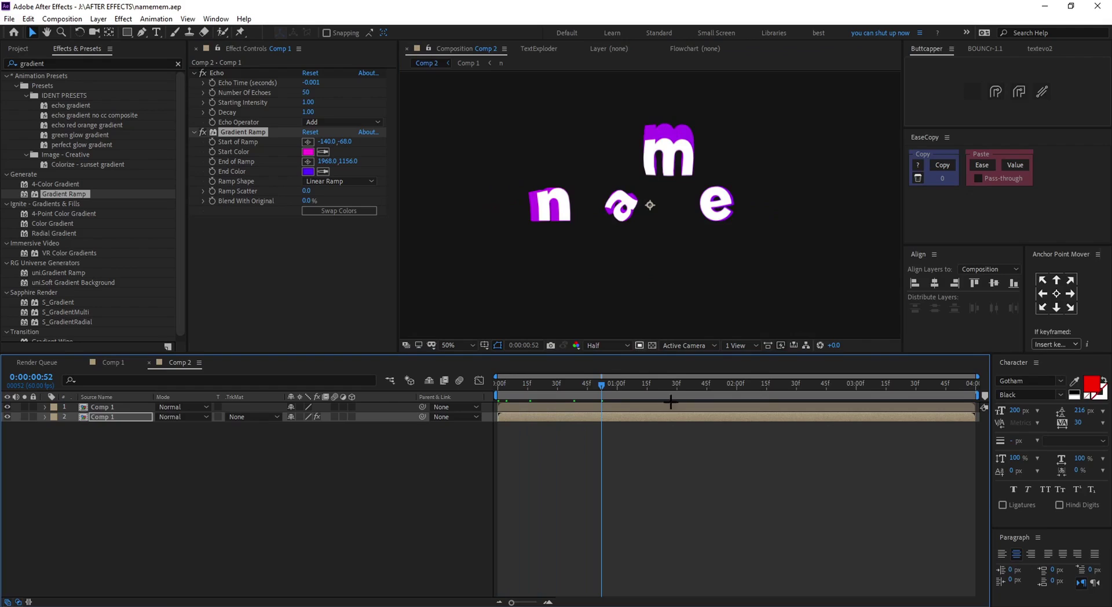
- Keyframe the lower layer's Number Of Echoes at 50 at 0:00:01:15 and 0 at 0:00:01:45
click(118, 417)
drag(605, 386, 647, 388)
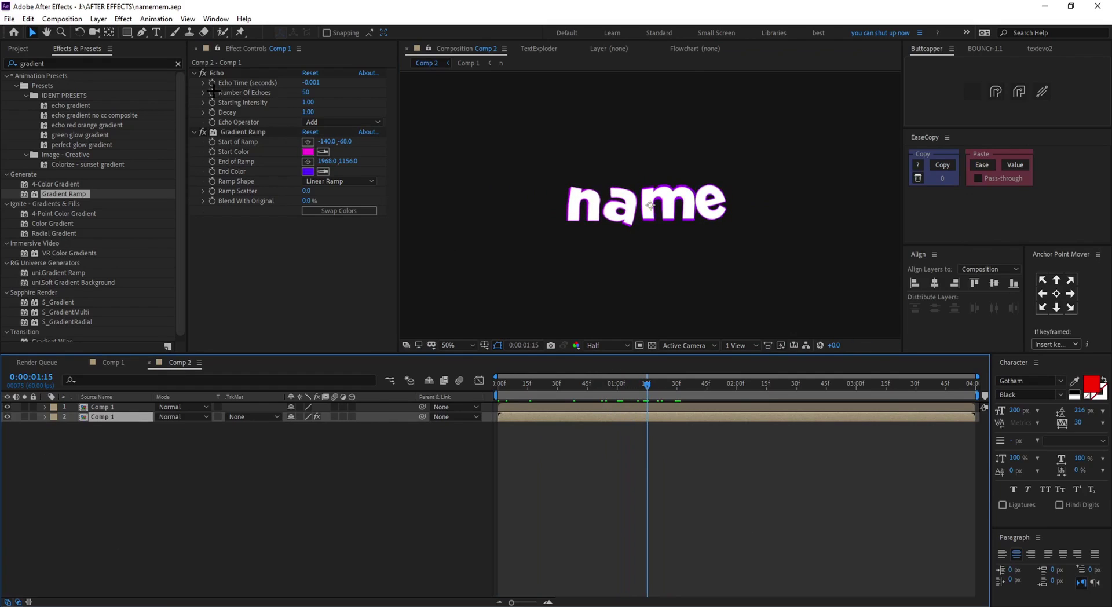
click(212, 92)
drag(652, 386, 706, 384)
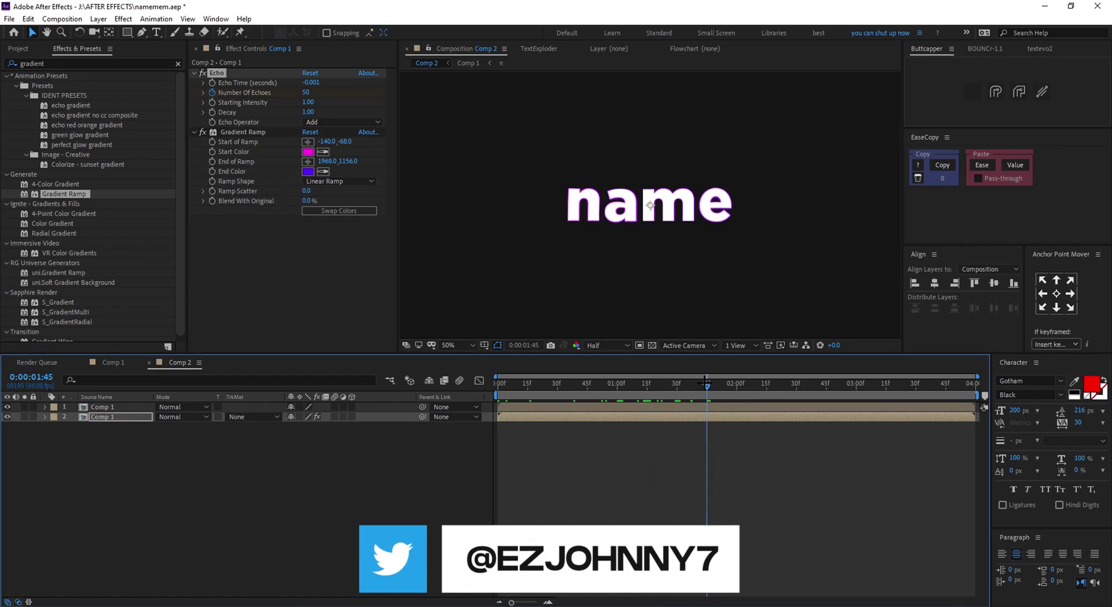
click(307, 92)
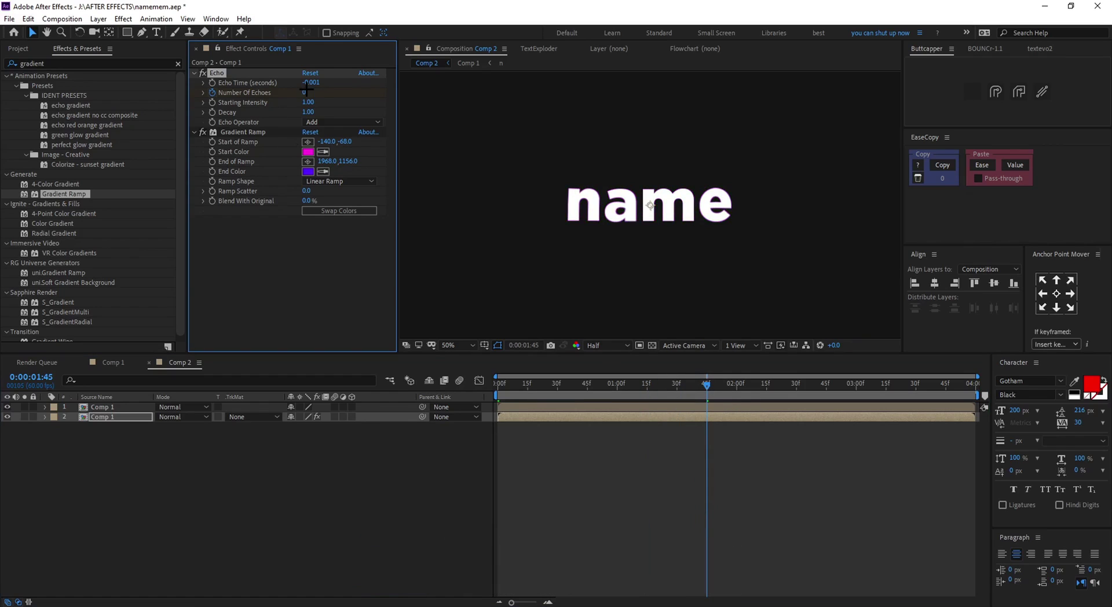
click(372, 401)
- Play Comp 2 from the start to review the echo trail and its fade-out
key(Home)
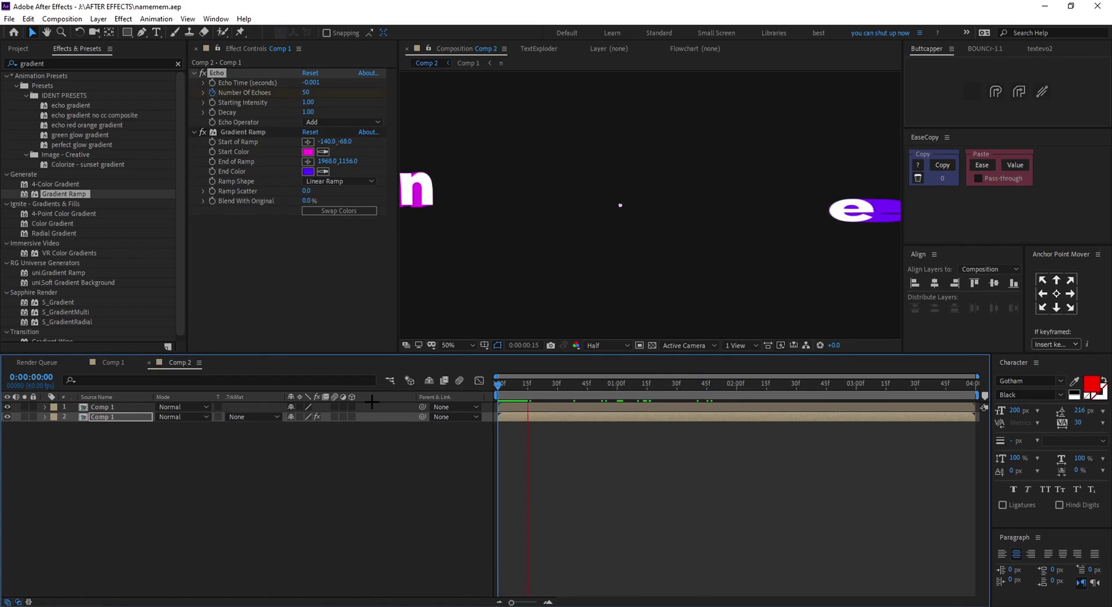
scroll(620, 204, down, 1)
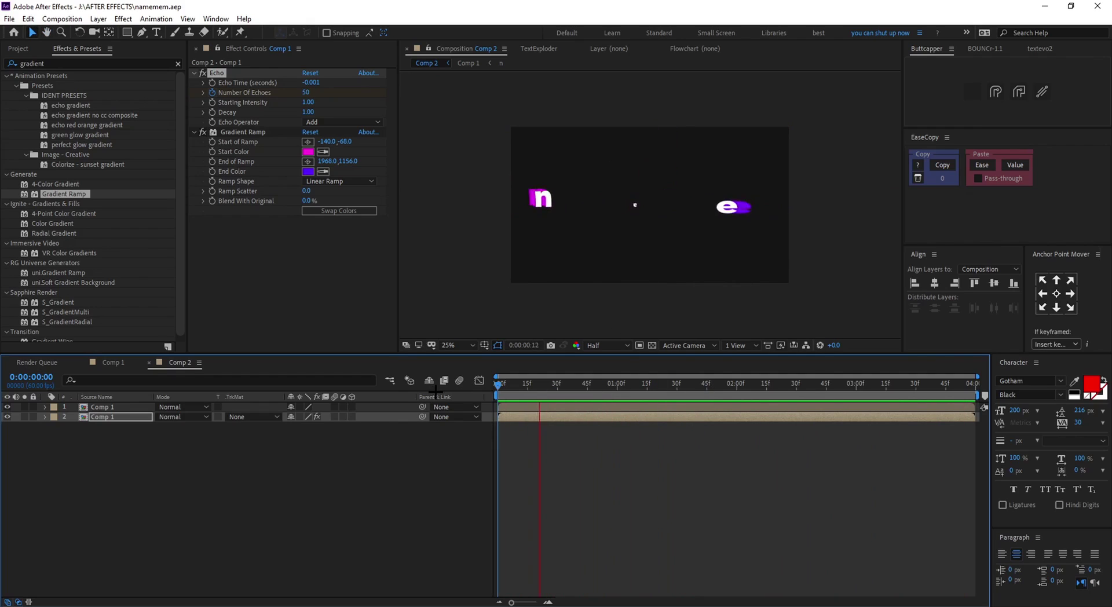
key(space)
- Keyframe the Scale of both Comp 1 layers at 100% at 0:00:03:00 and 0% at 0:00:03:45
drag(676, 392, 856, 386)
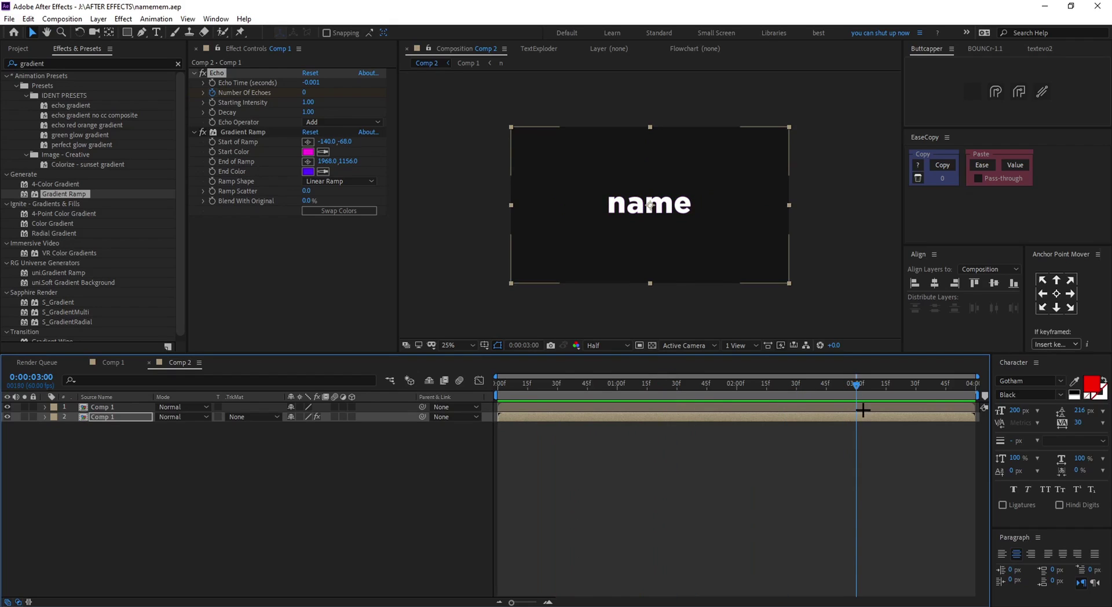
shift+click(866, 408)
key(s)
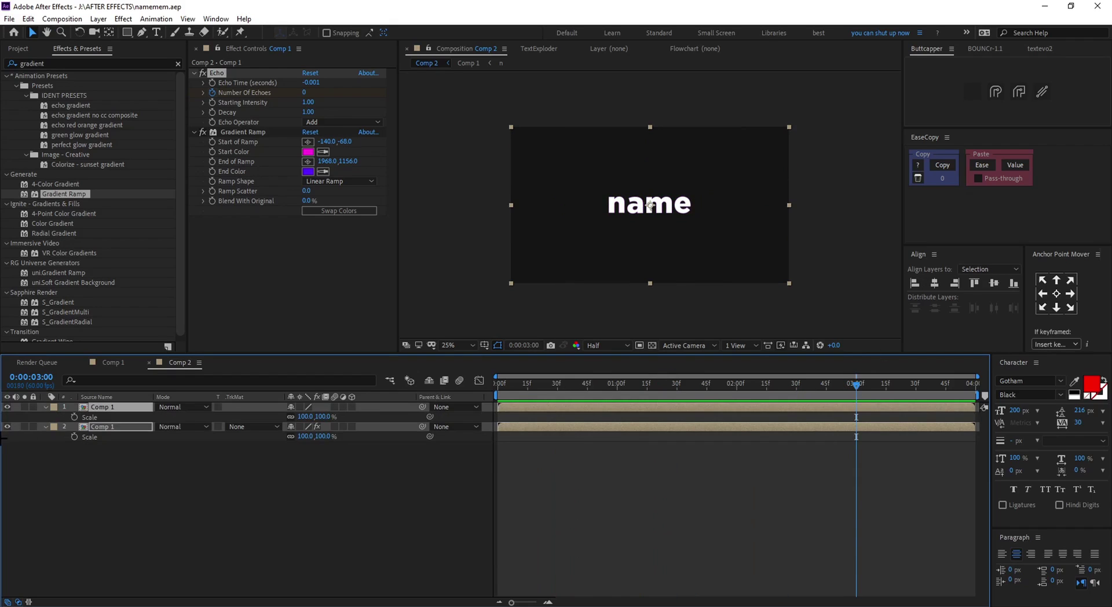
key(alt+shift+s)
drag(861, 391, 945, 383)
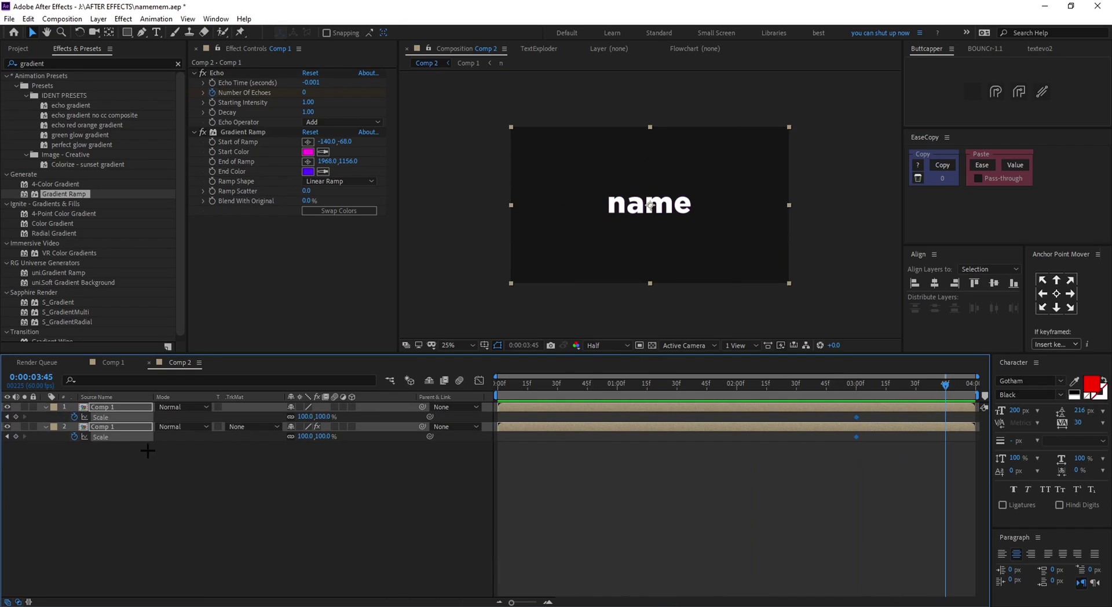
key(Return)
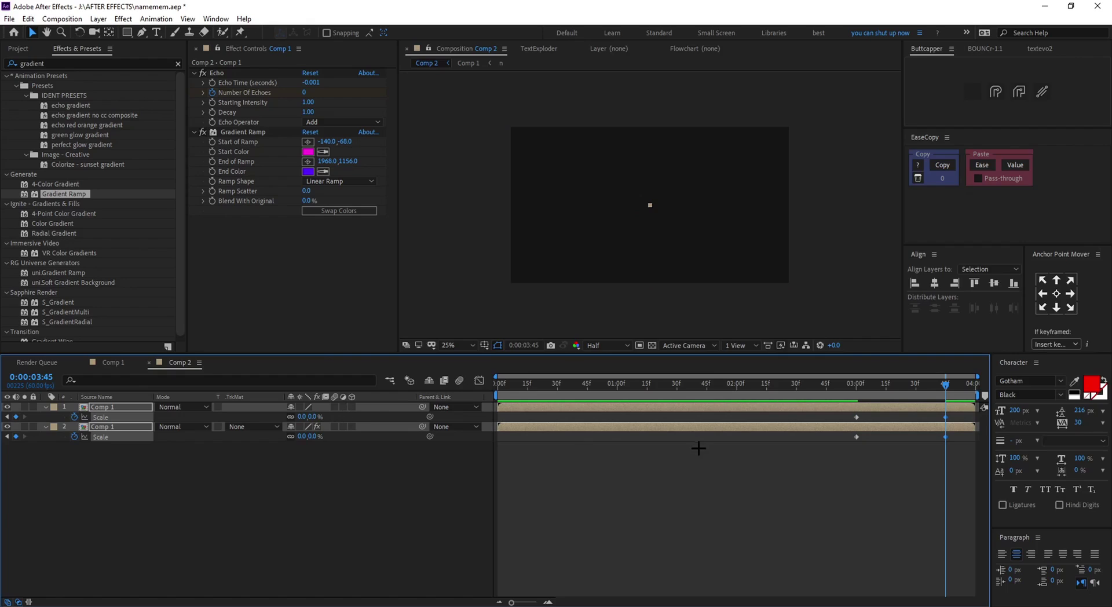
- Apply Easy Ease to the Scale keyframes and reshape their speed graph so the scaling accelerates sharply at the end
drag(959, 455, 818, 416)
key(F9)
click(478, 380)
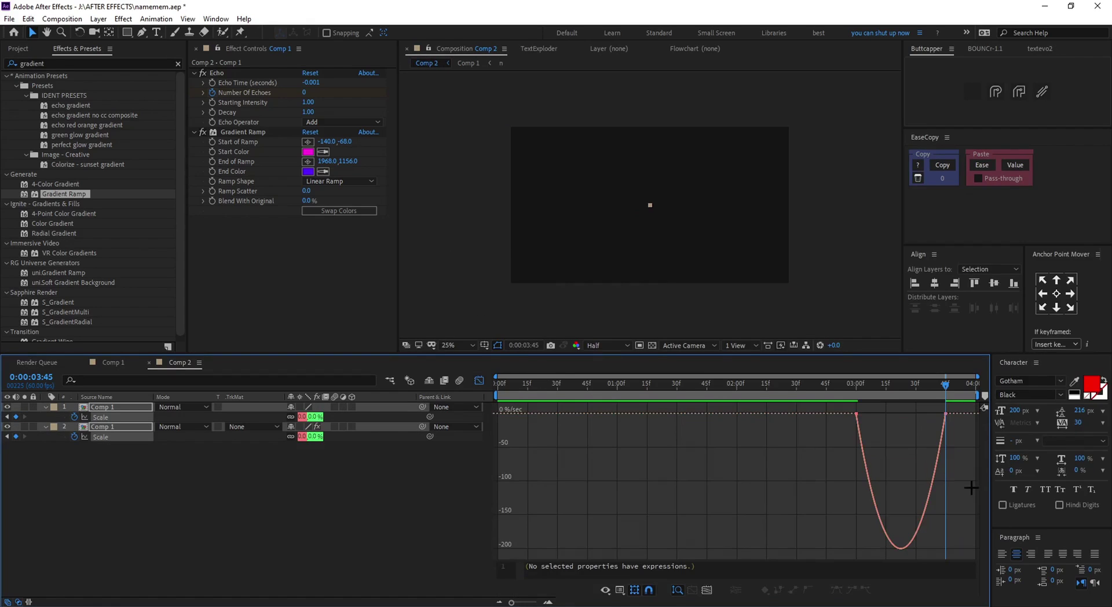
drag(895, 436, 808, 397)
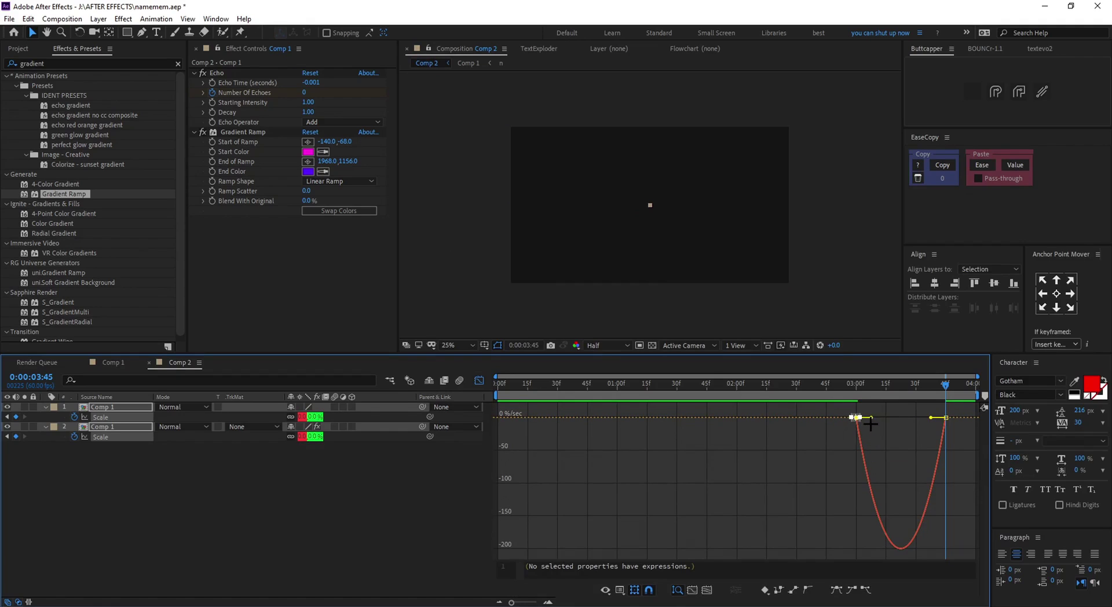
drag(870, 416, 939, 415)
click(945, 417)
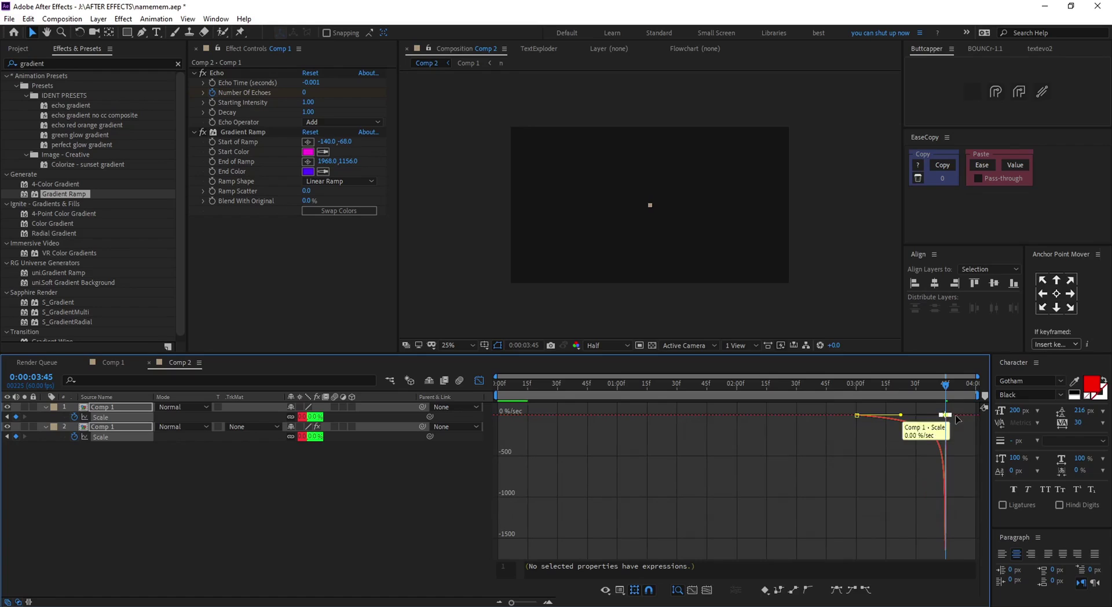
click(882, 394)
drag(882, 395, 756, 394)
- Close the graph view, enable motion blur for both Comp 1 layers, and preview the animation from the start
key(Home)
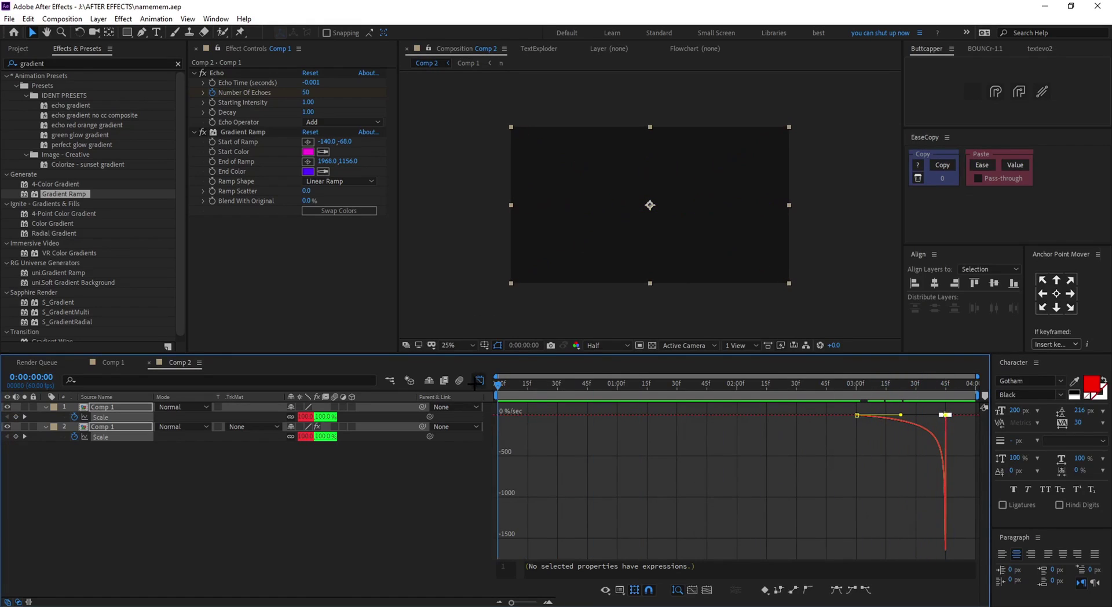
click(479, 380)
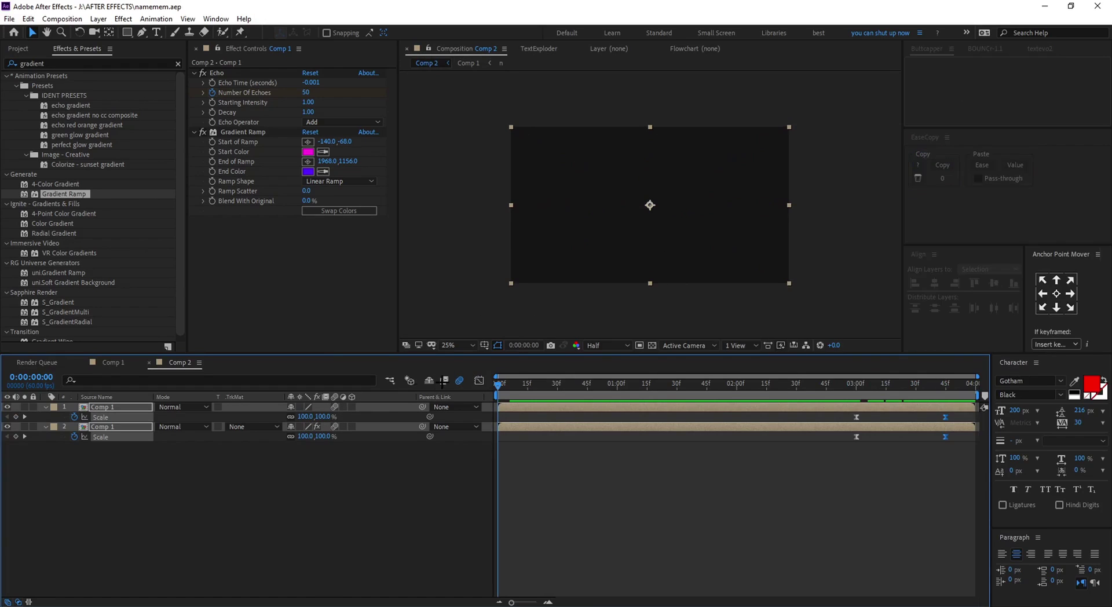
drag(498, 382, 835, 370)
key(space)
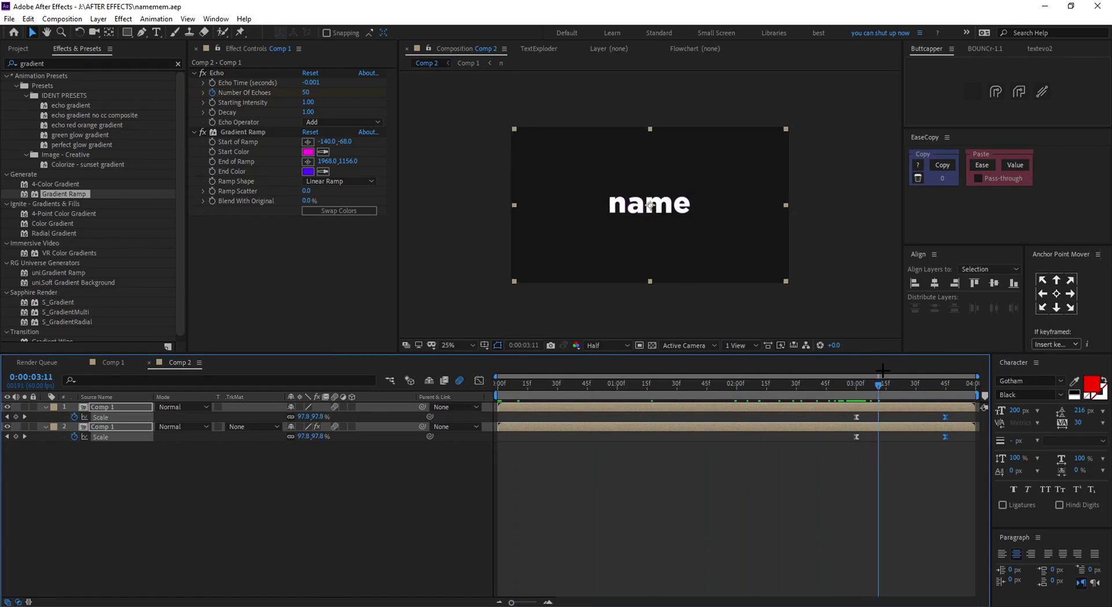
key(Home)
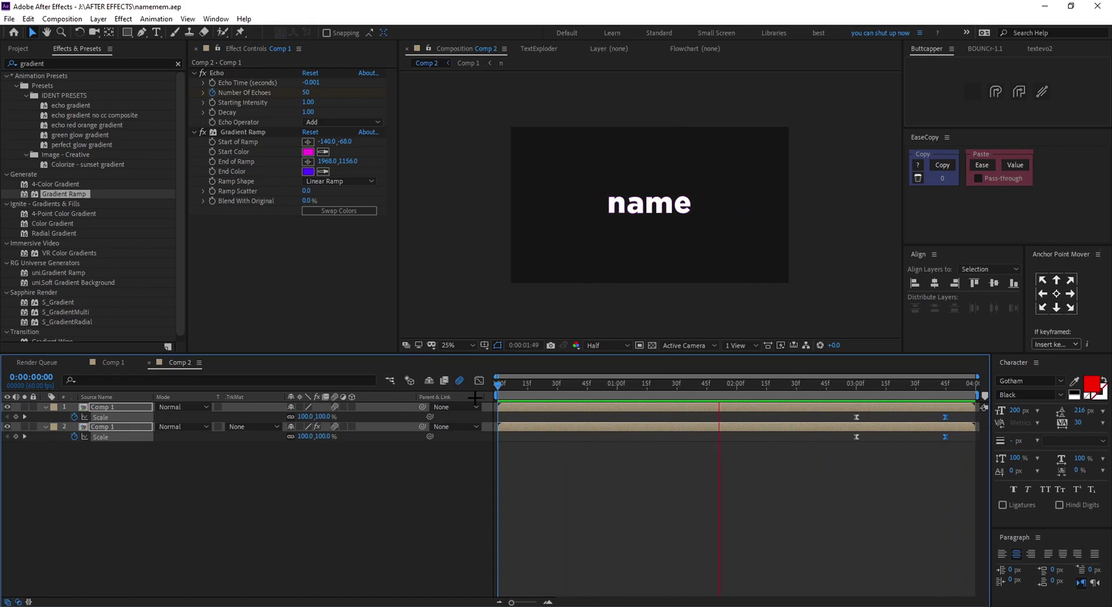
scroll(650, 256, up, 2)
key(space)
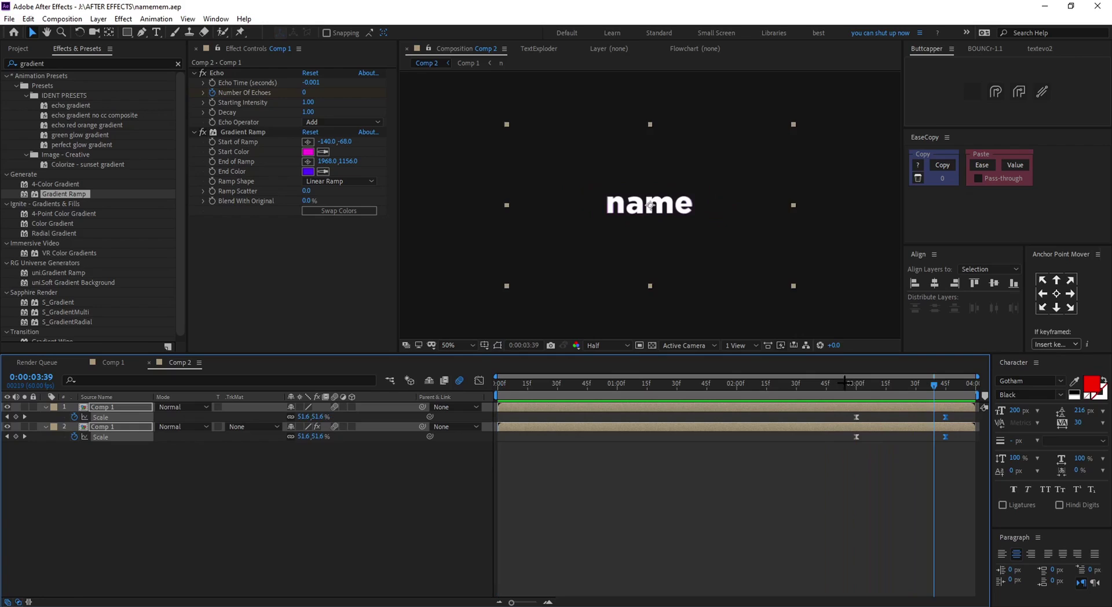
- Shift both Number Of Echoes keyframes earlier so the first sits just before the one-second mark
drag(588, 391, 633, 405)
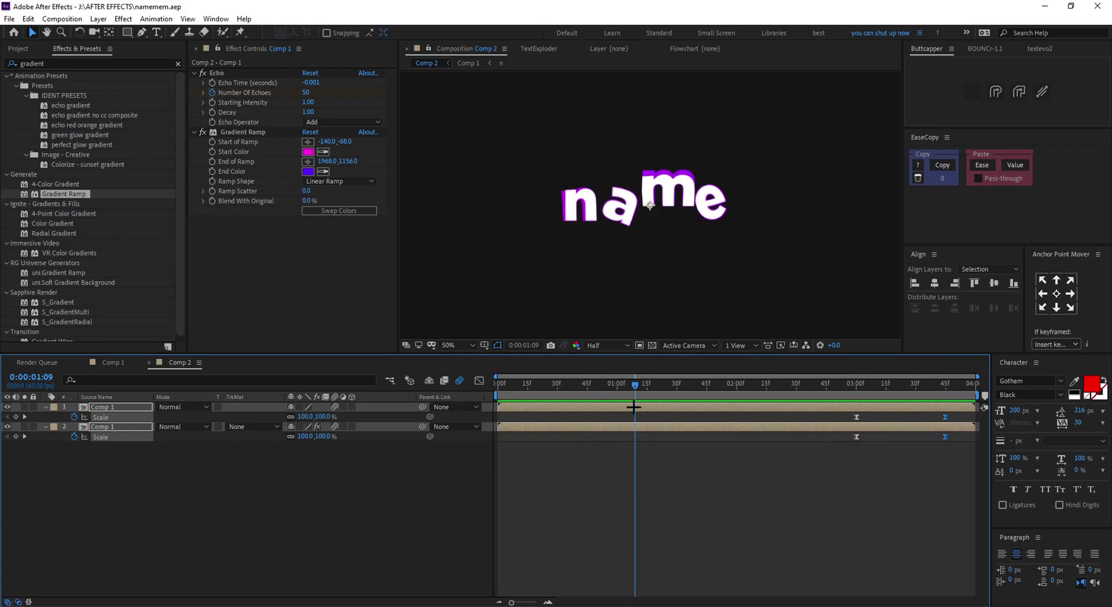
key(u)
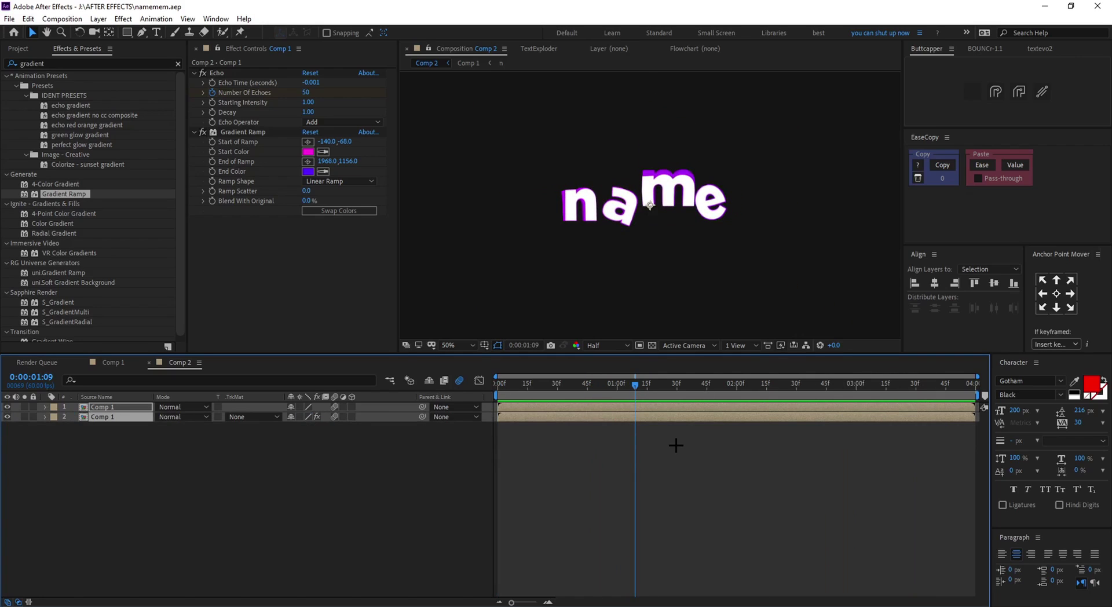
key(u)
click(660, 464)
click(706, 447)
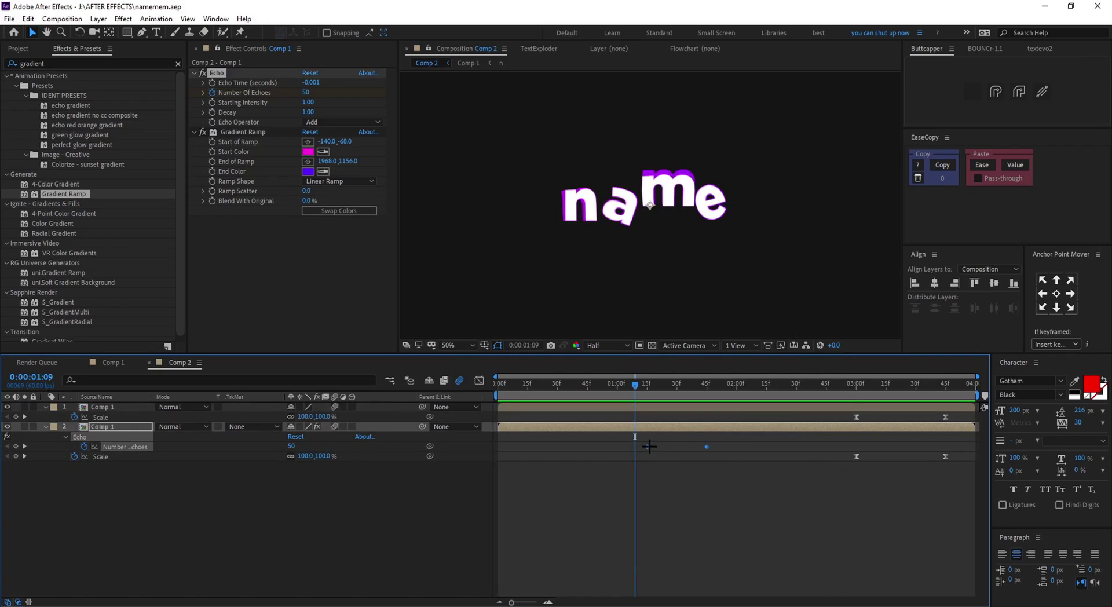
drag(649, 445, 607, 447)
- Save the project and play Comp 2 from the start to review the retimed echo fade-out
key(space)
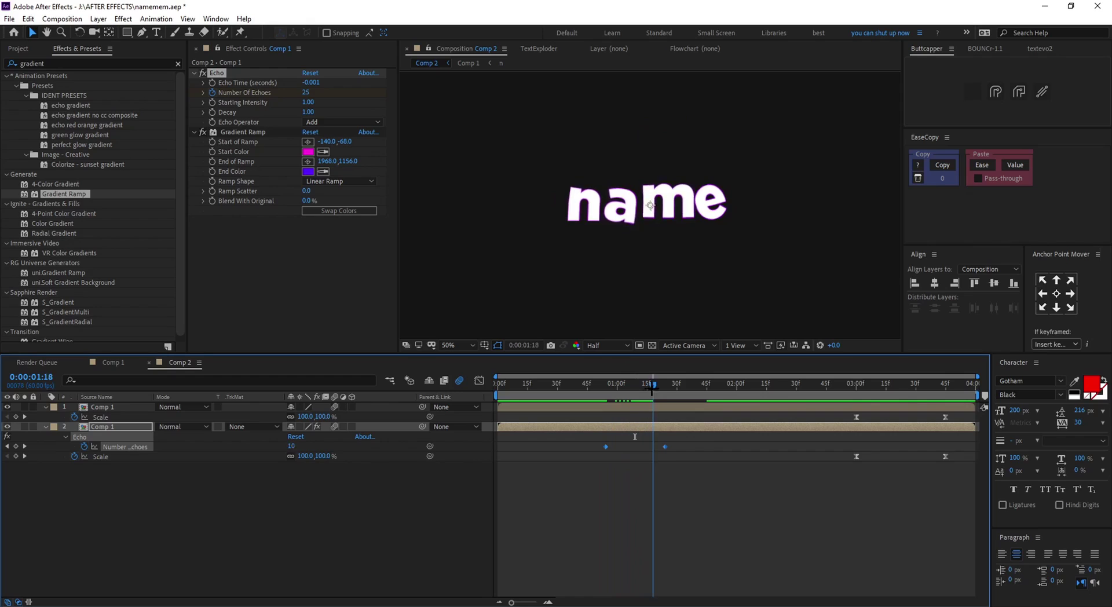
key(ctrl+s)
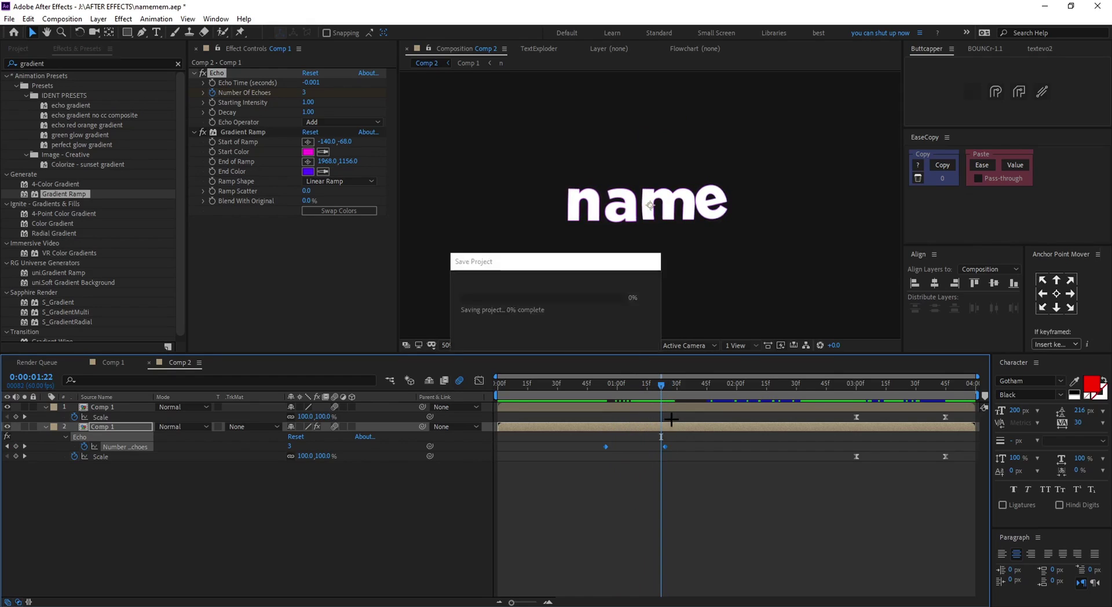
key(space)
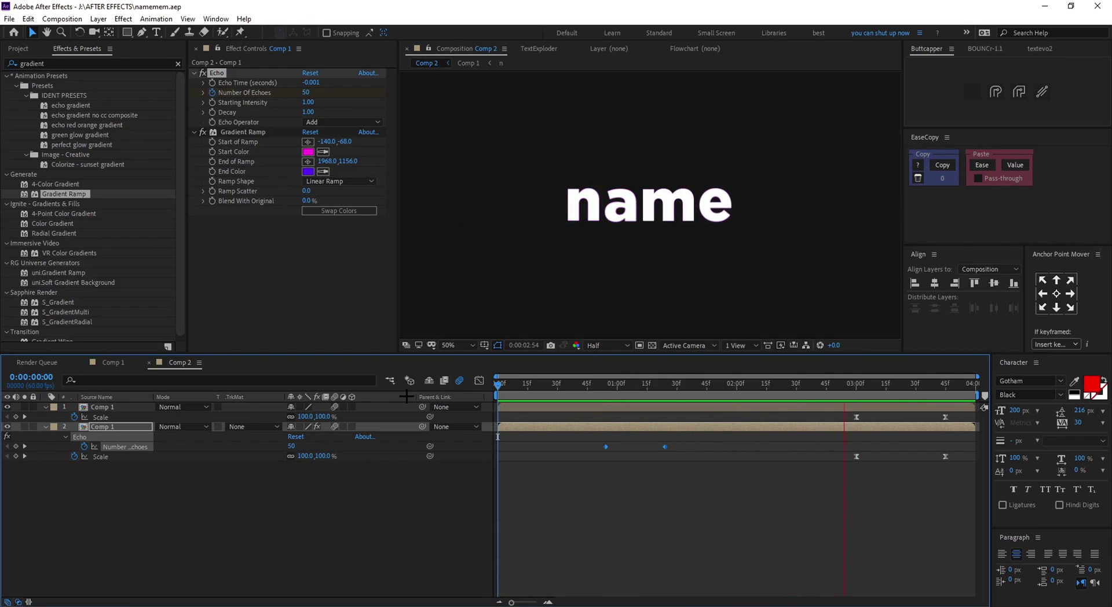
scroll(614, 225, down, 2)
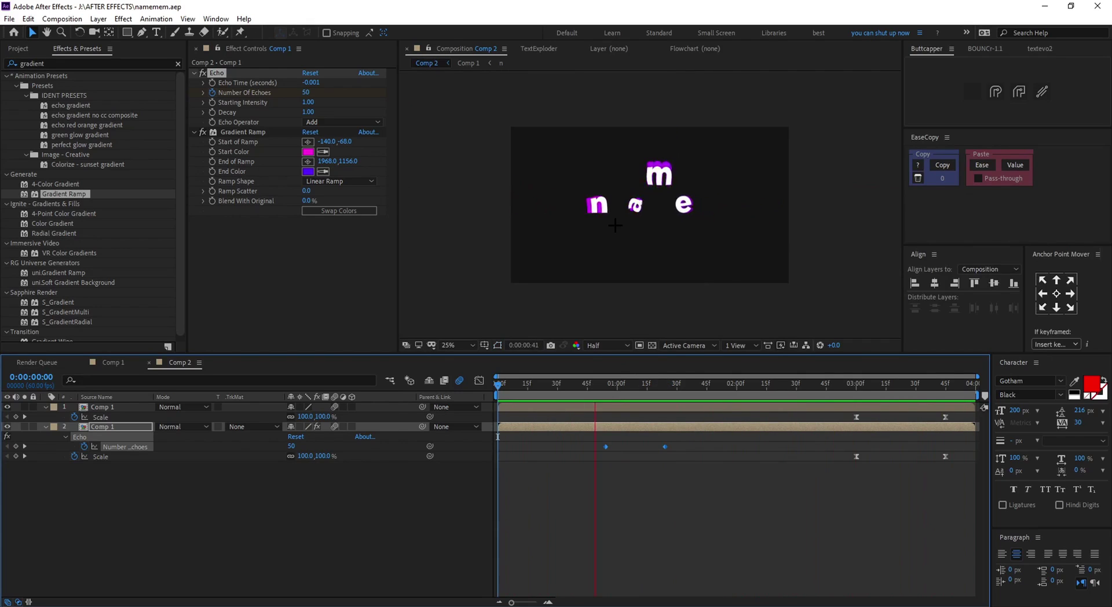
- Replay the Comp 2 animation to check the echo trail until the letters settle into the word
key(space)
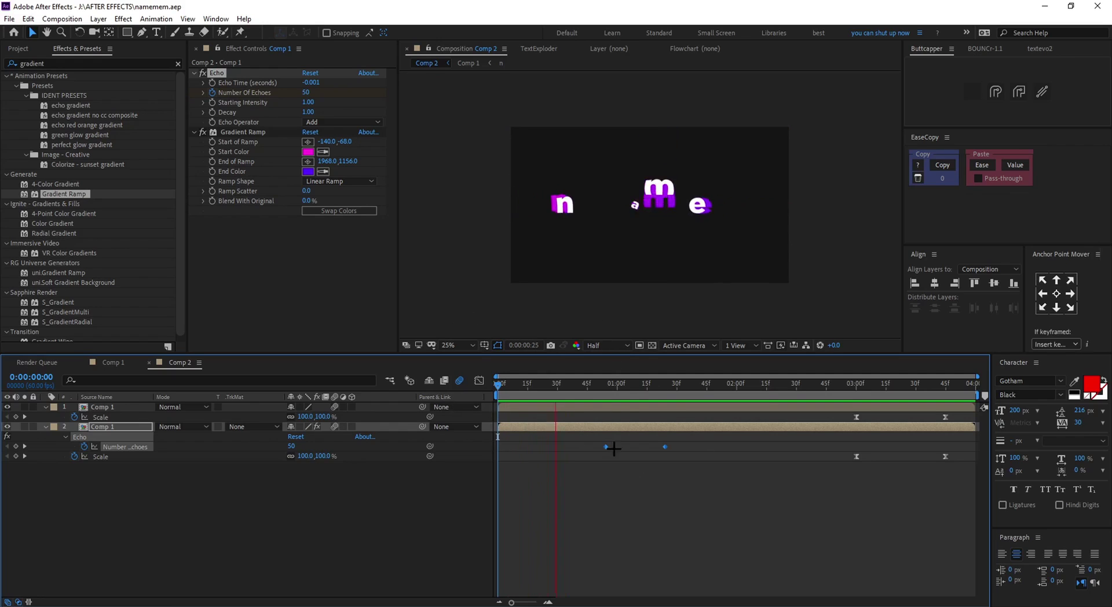
key(space)
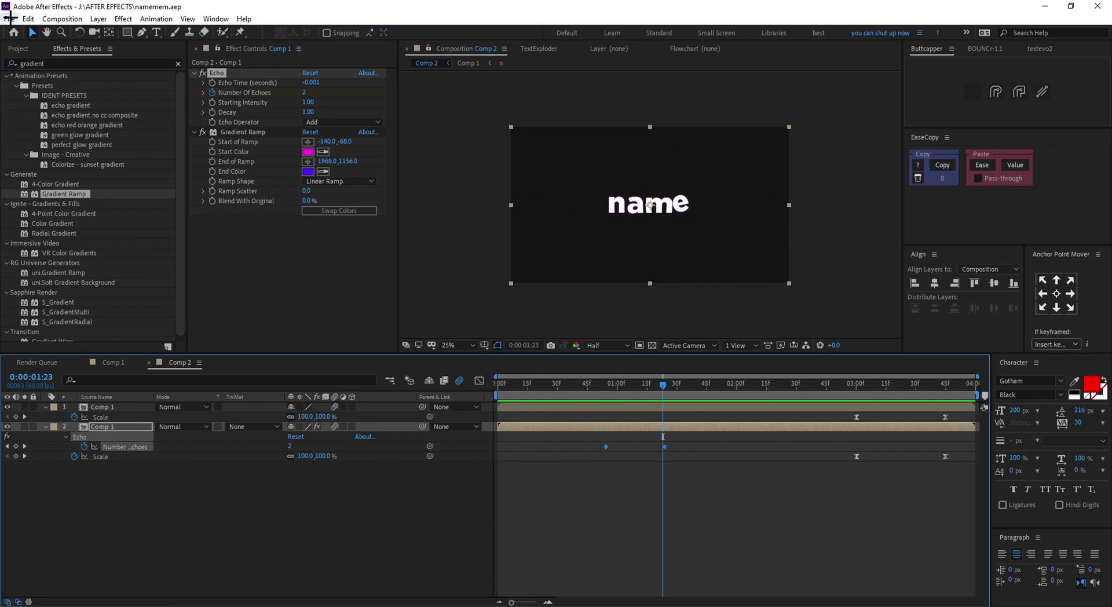
- Add Comp 2 to the Render Queue for export
click(10, 17)
mouse_move(132, 207)
click(256, 218)
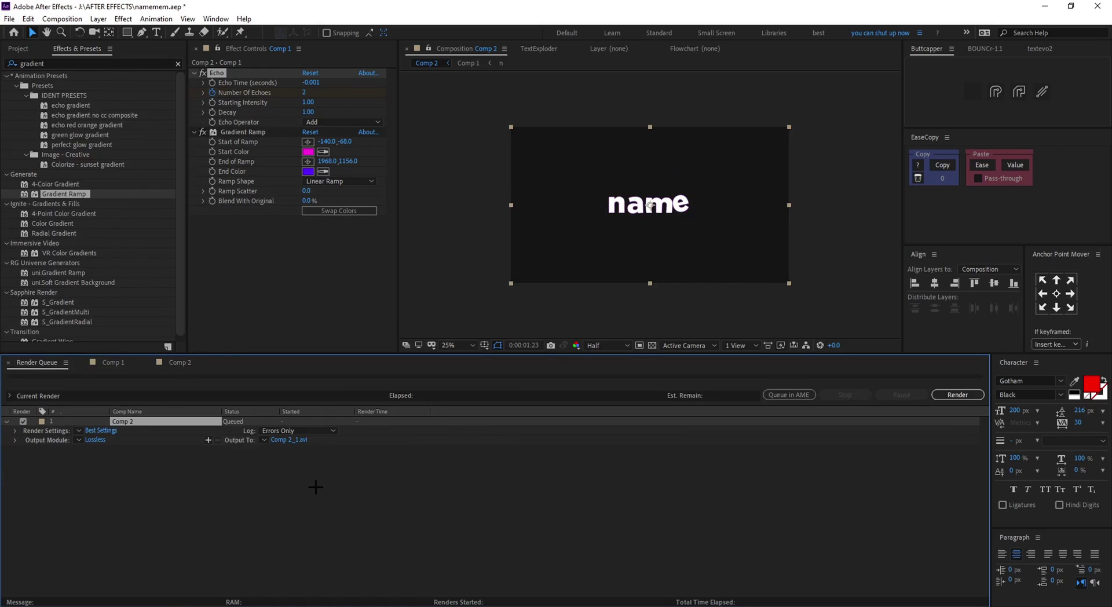
- Set Comp 2's output module to RGB + Alpha channels and QuickTime format, and start the render
click(97, 440)
click(231, 211)
click(203, 247)
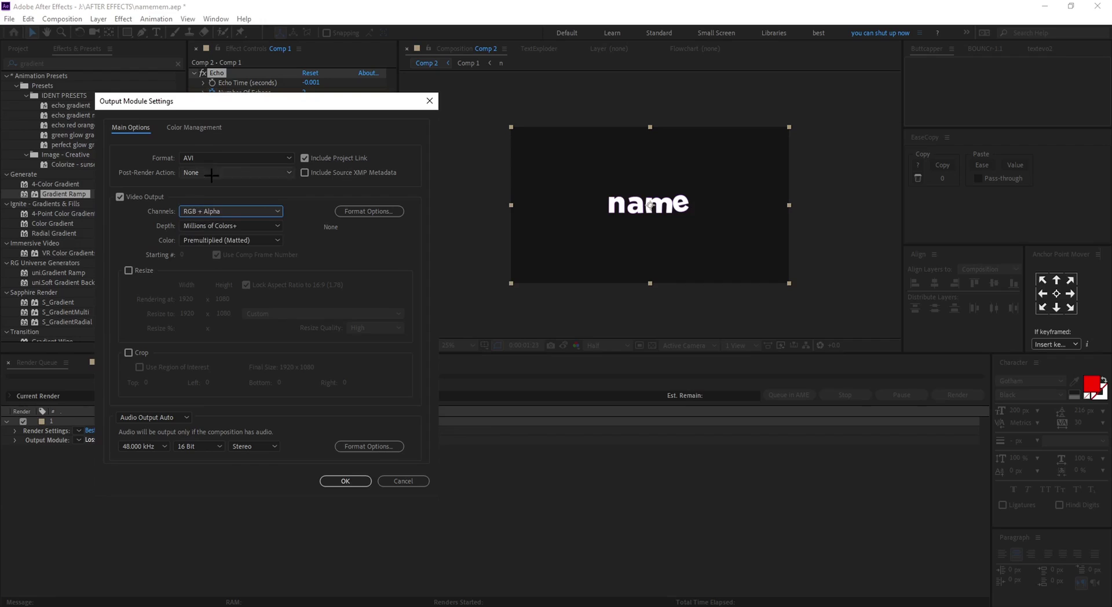
click(234, 158)
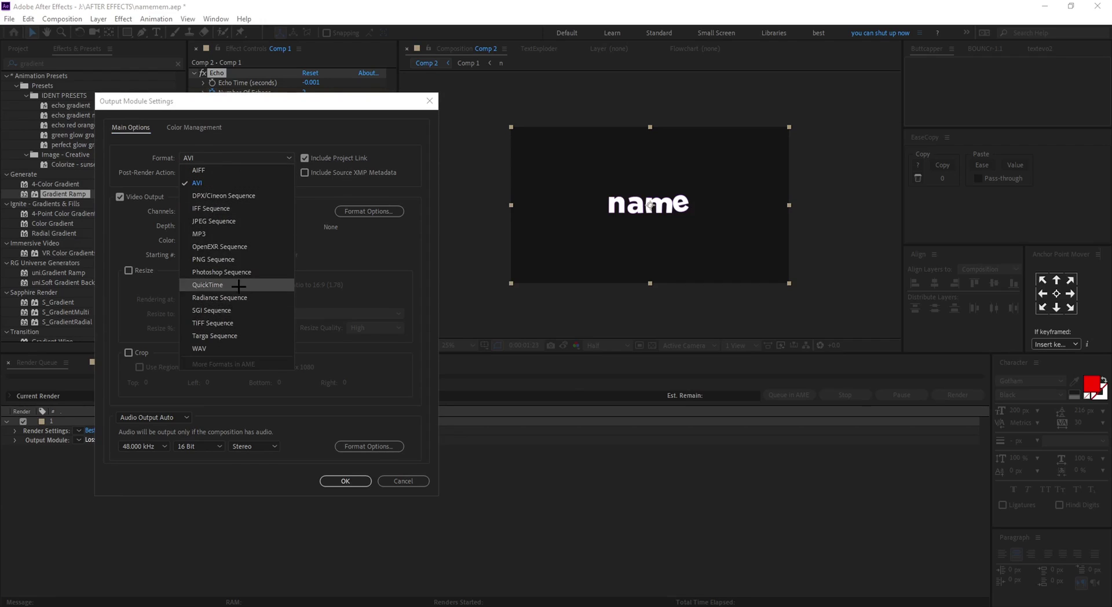
click(220, 284)
click(346, 481)
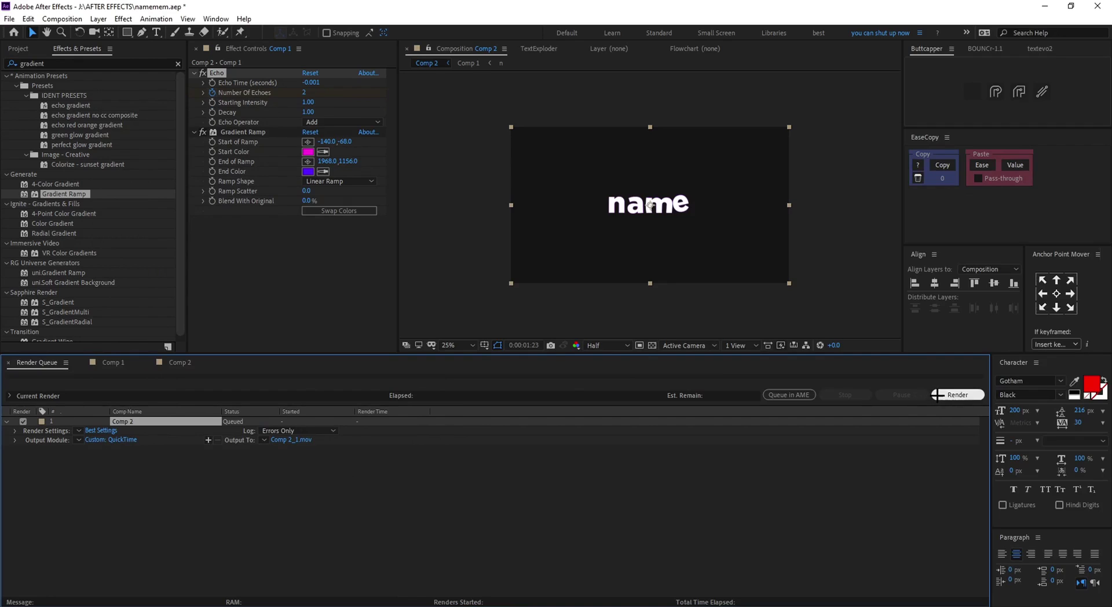
click(937, 395)
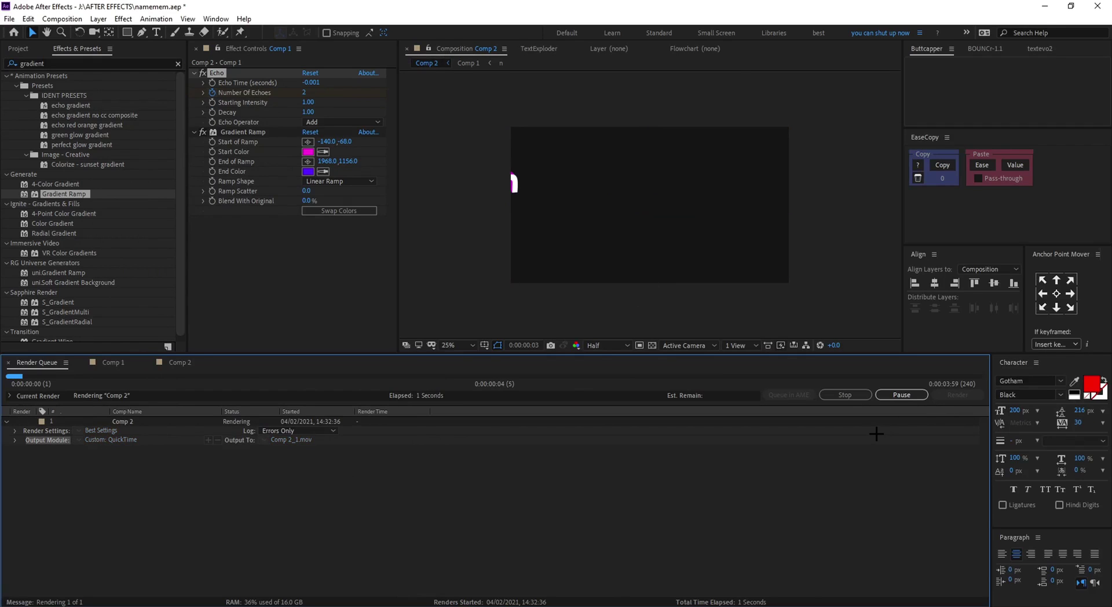